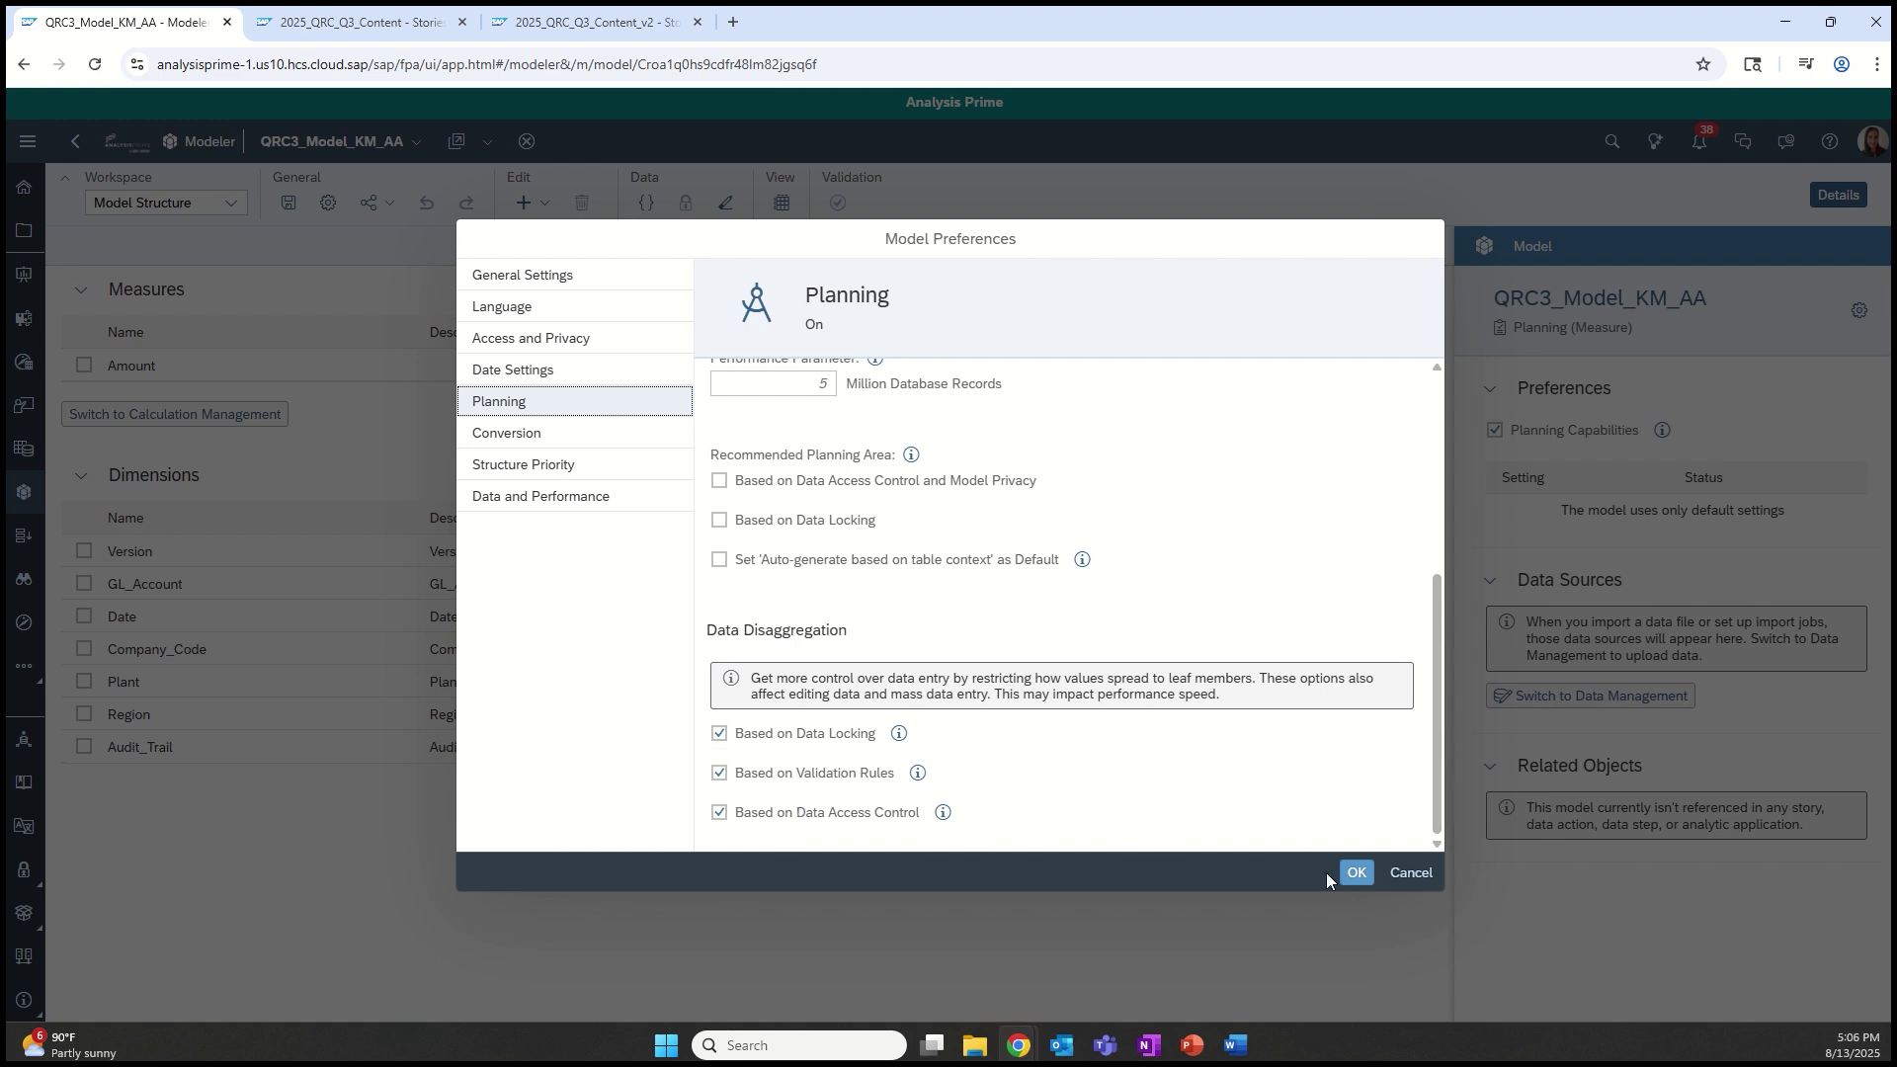
# Accept the model's planning preferences and open the Region dimension to review its members' read and write access
pyautogui.click(1356, 874)
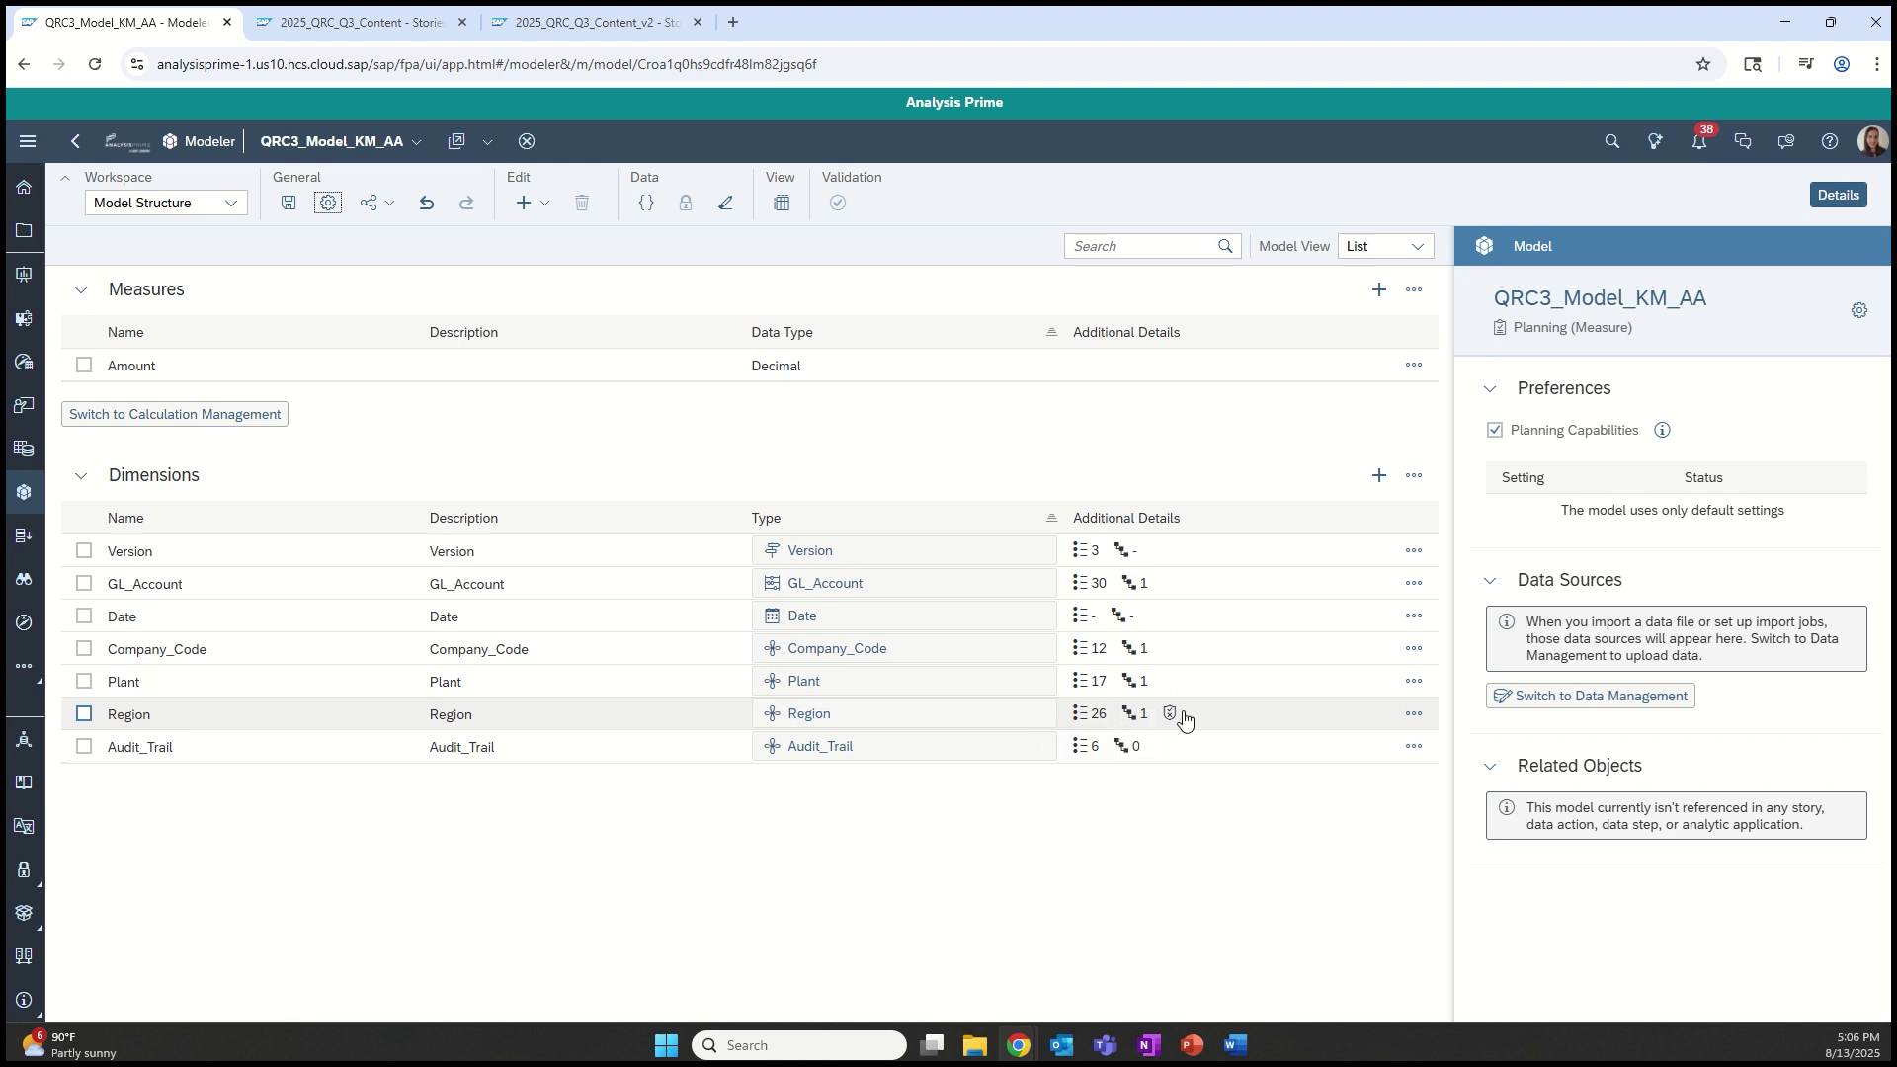
pyautogui.click(1033, 715)
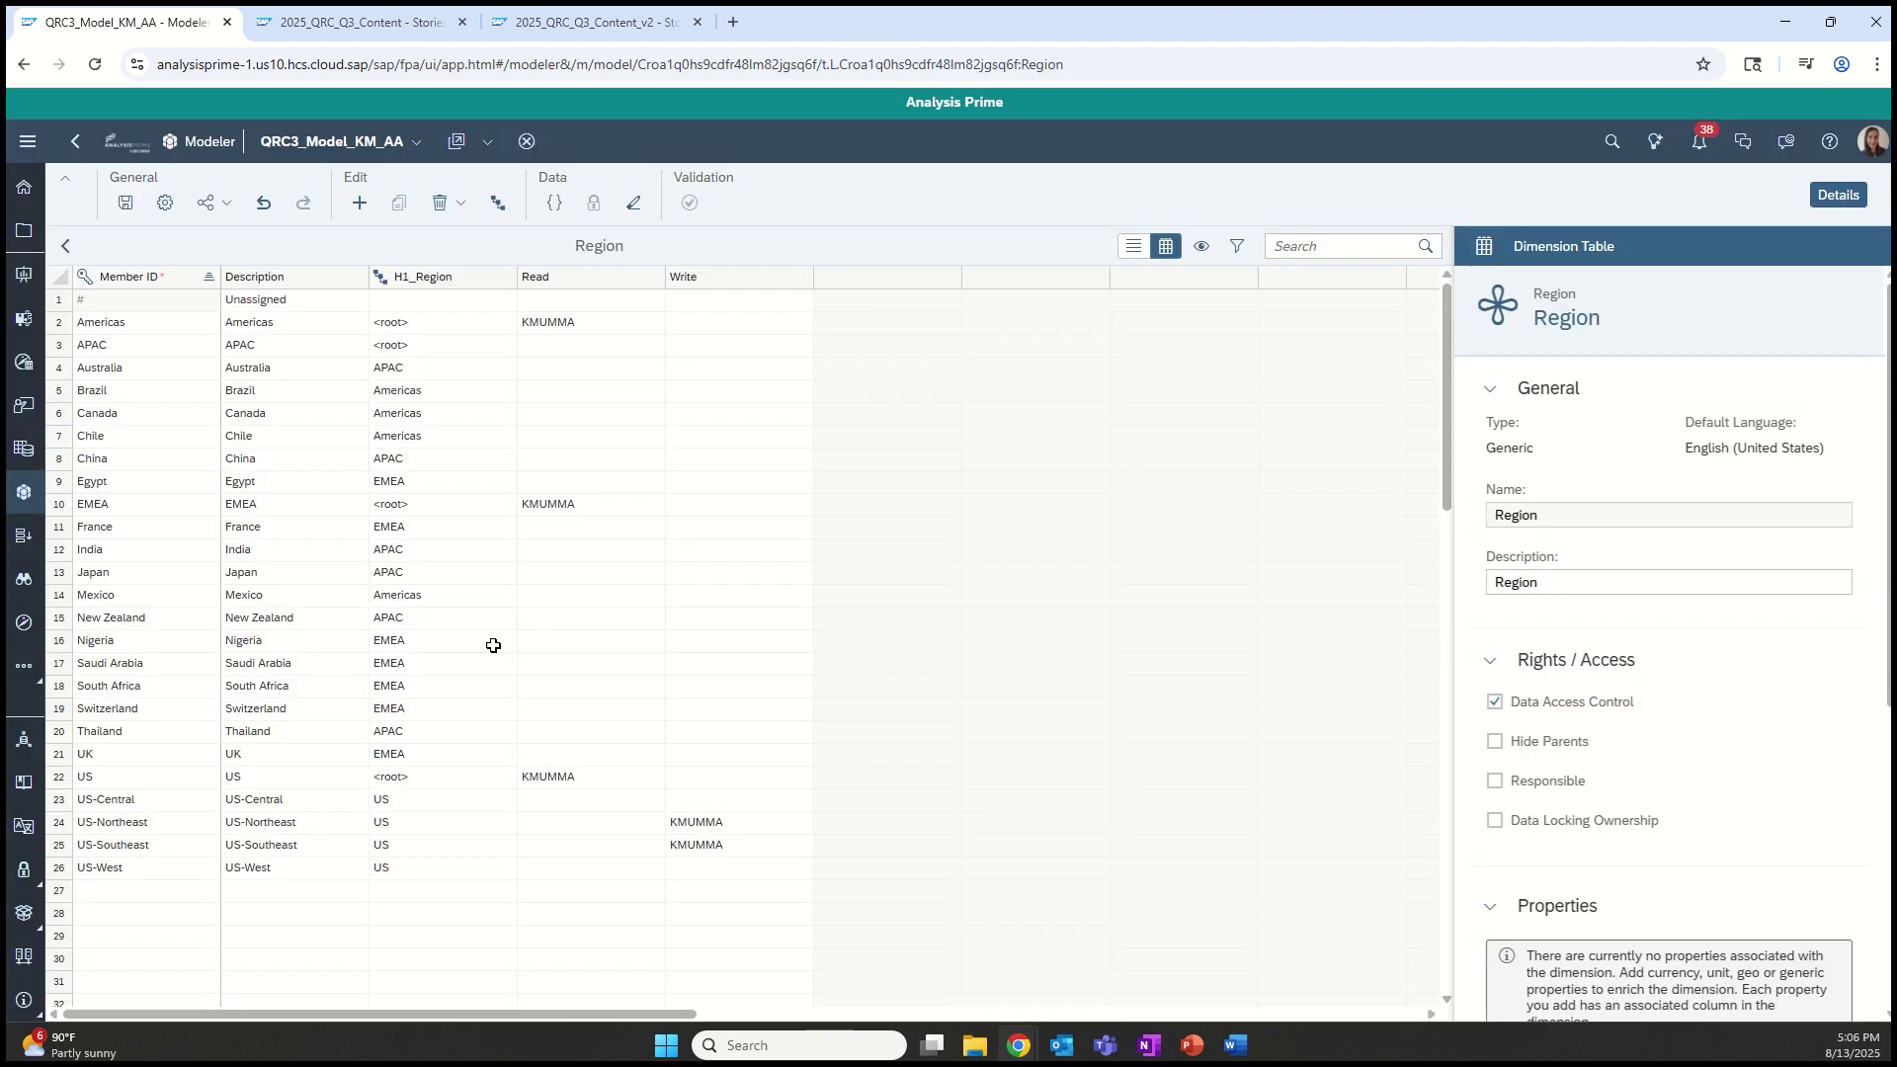
pyautogui.click(150, 326)
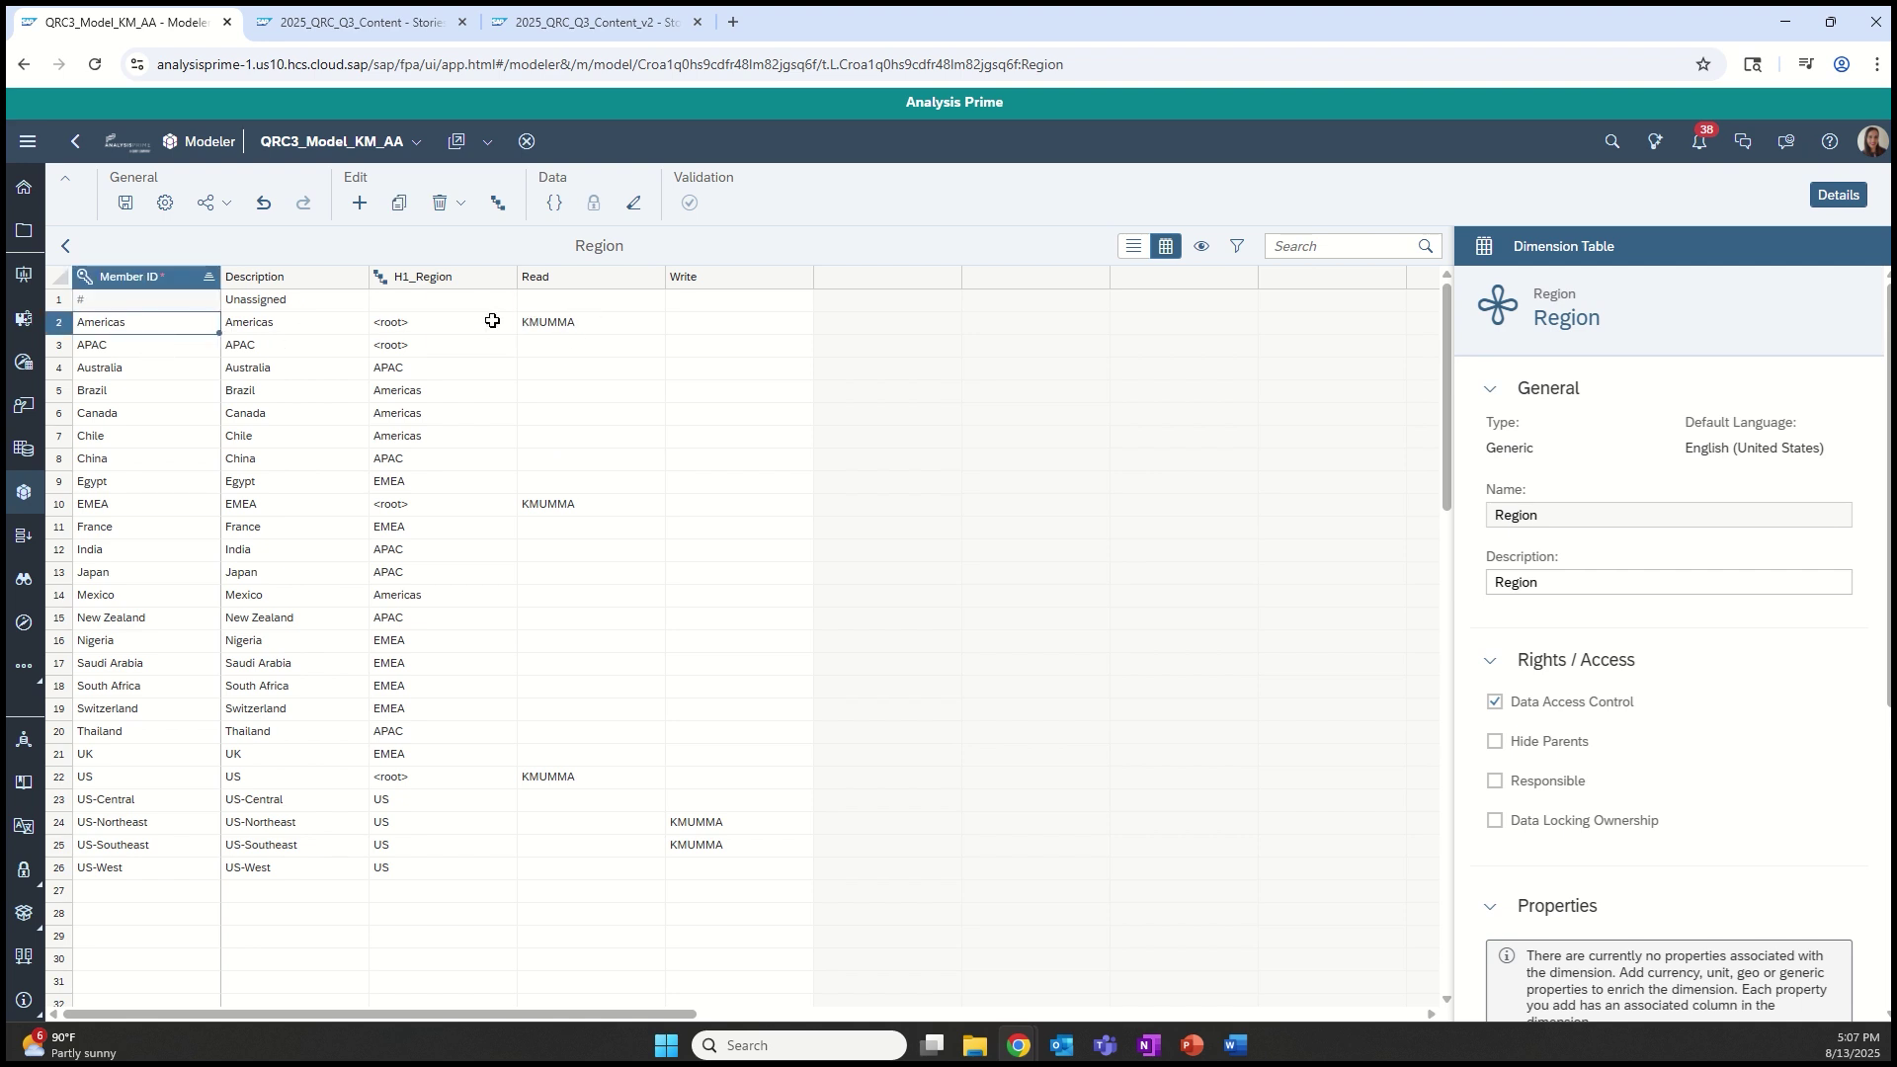
pyautogui.click(150, 509)
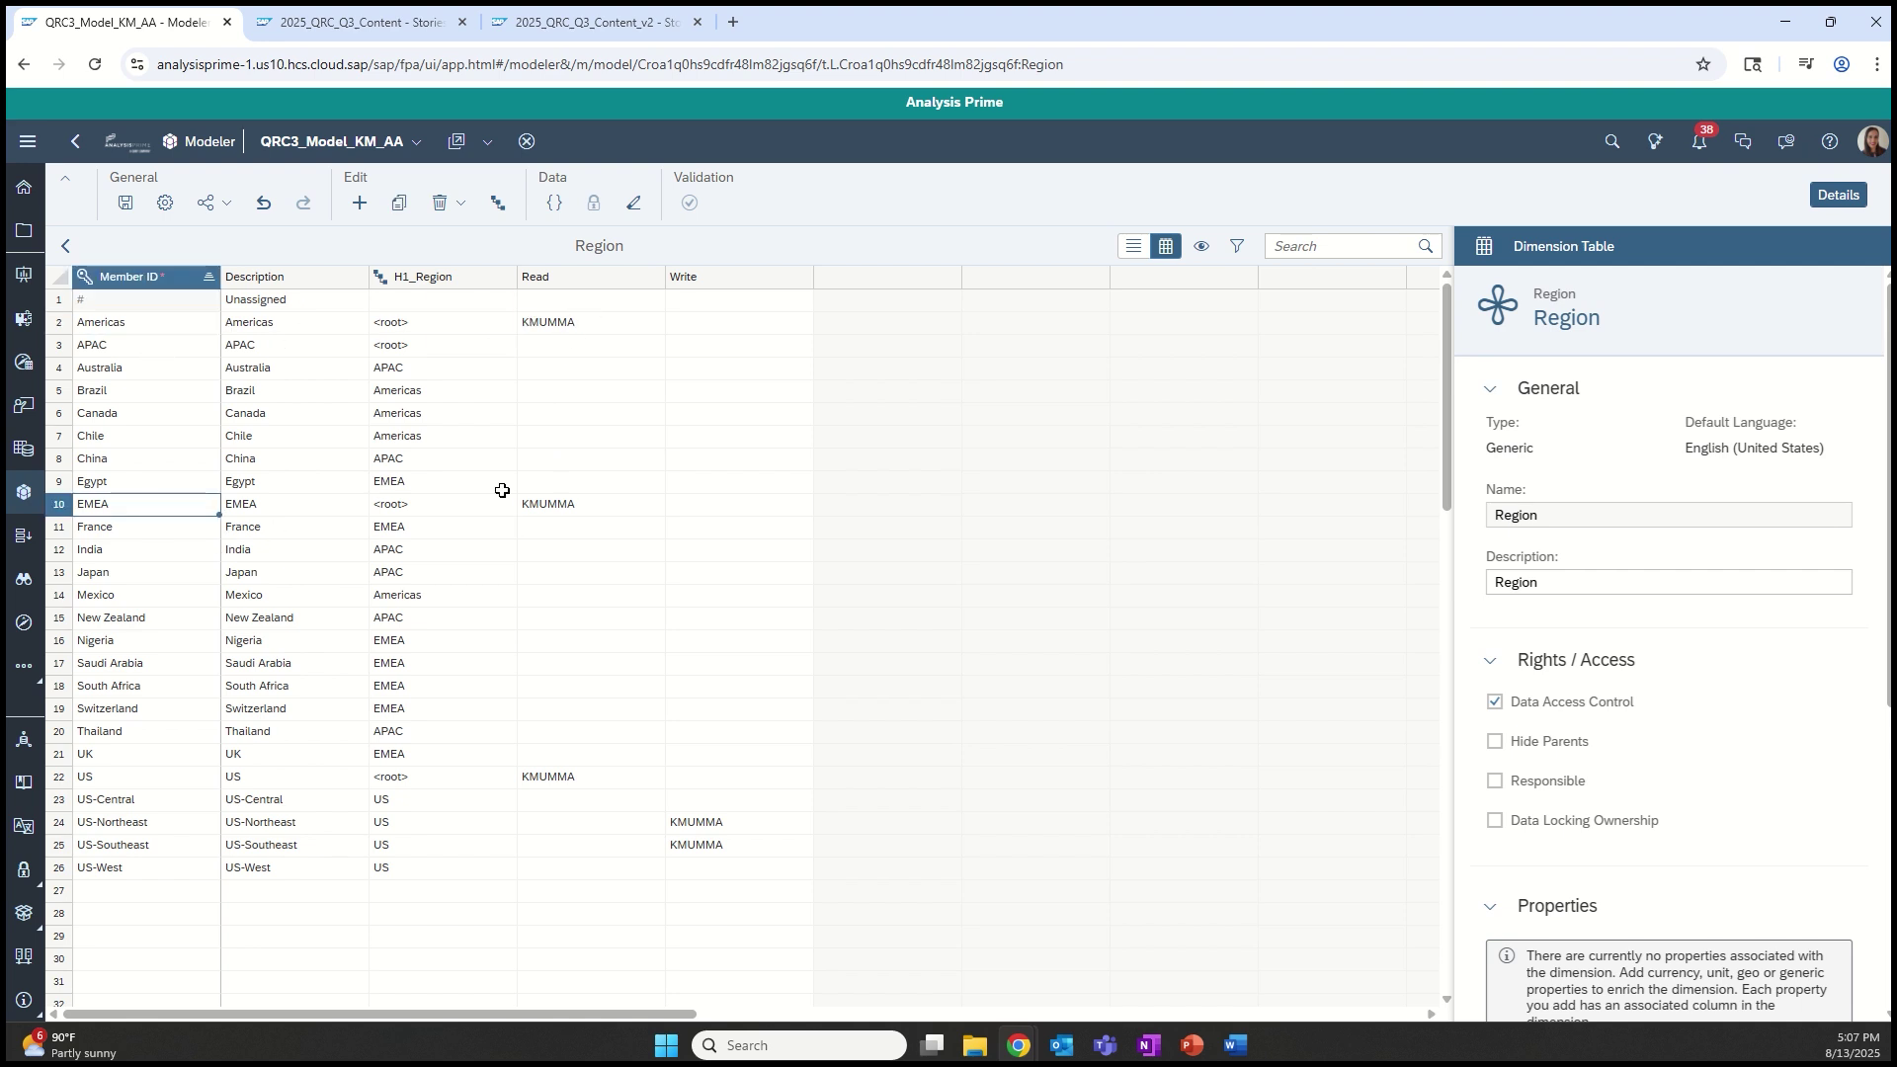
pyautogui.click(563, 778)
pyautogui.moveTo(719, 826); pyautogui.dragTo(103, 846)
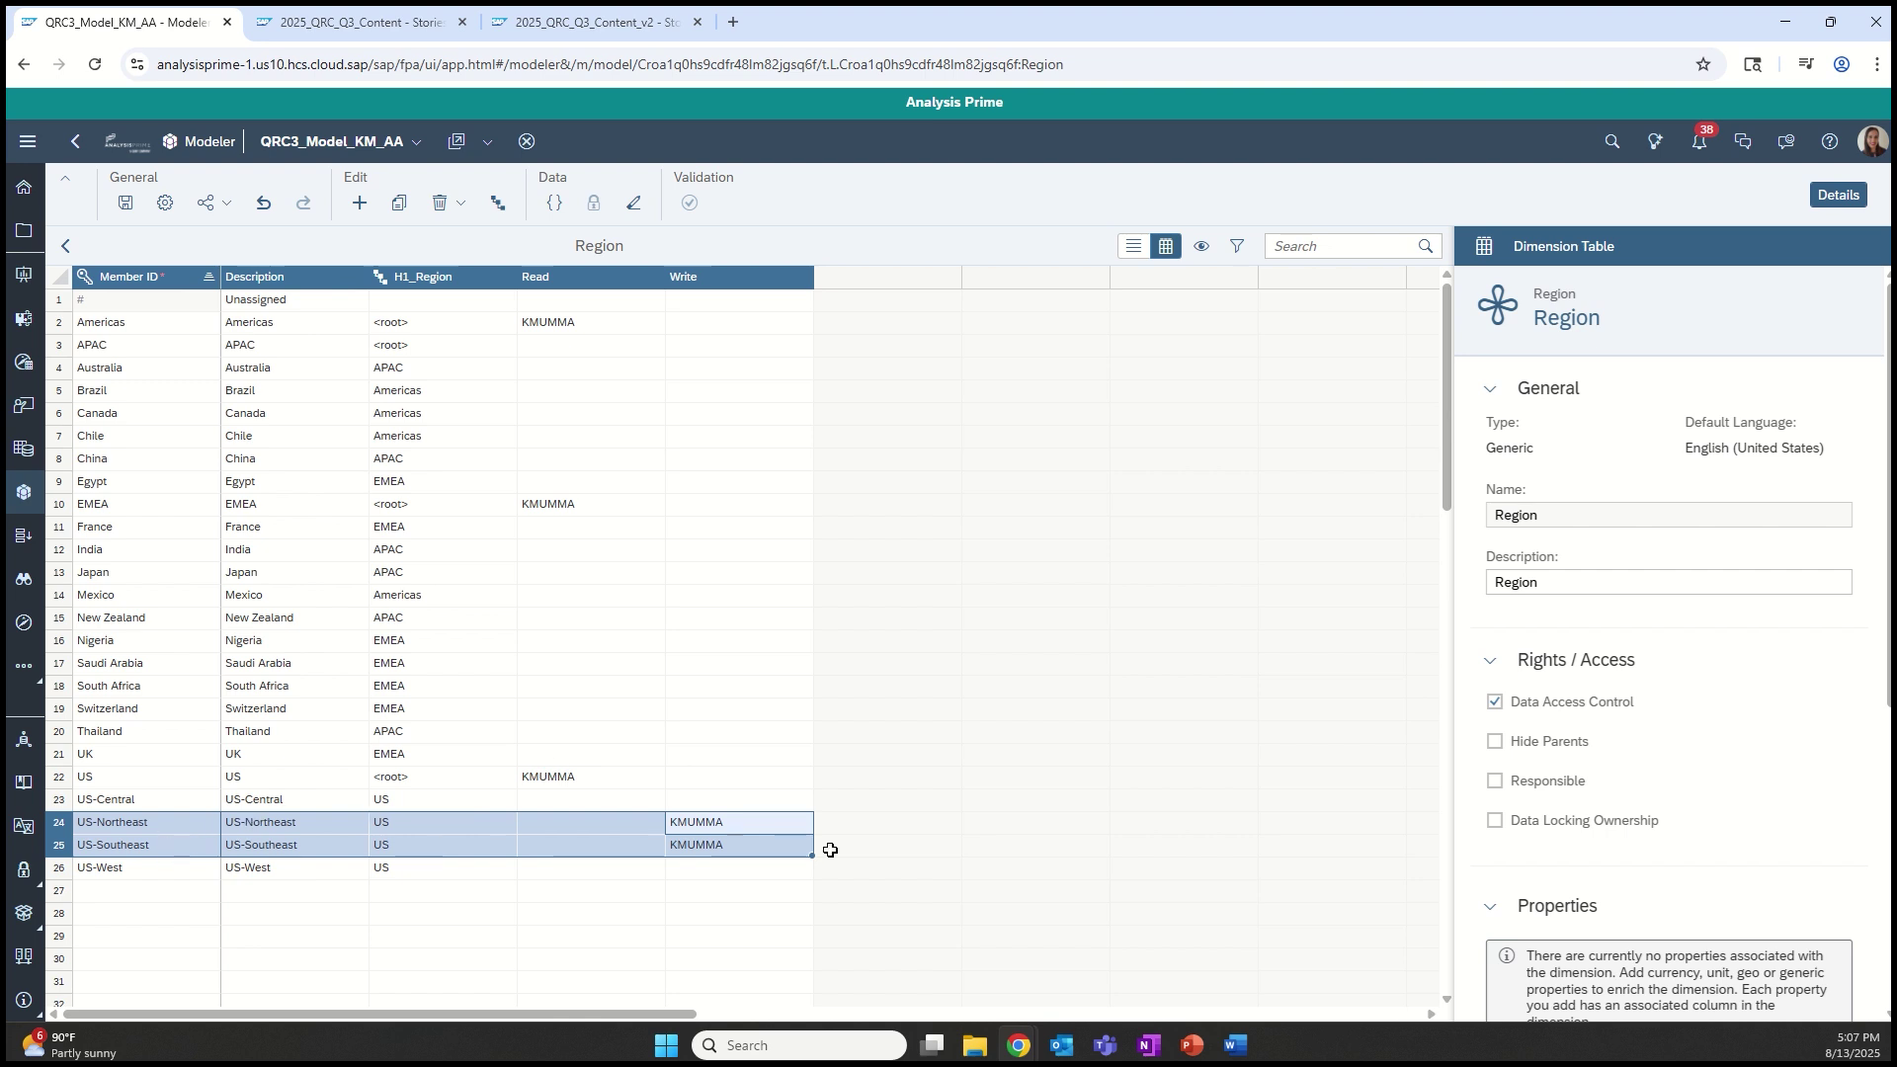
pyautogui.click(745, 831)
pyautogui.click(745, 855)
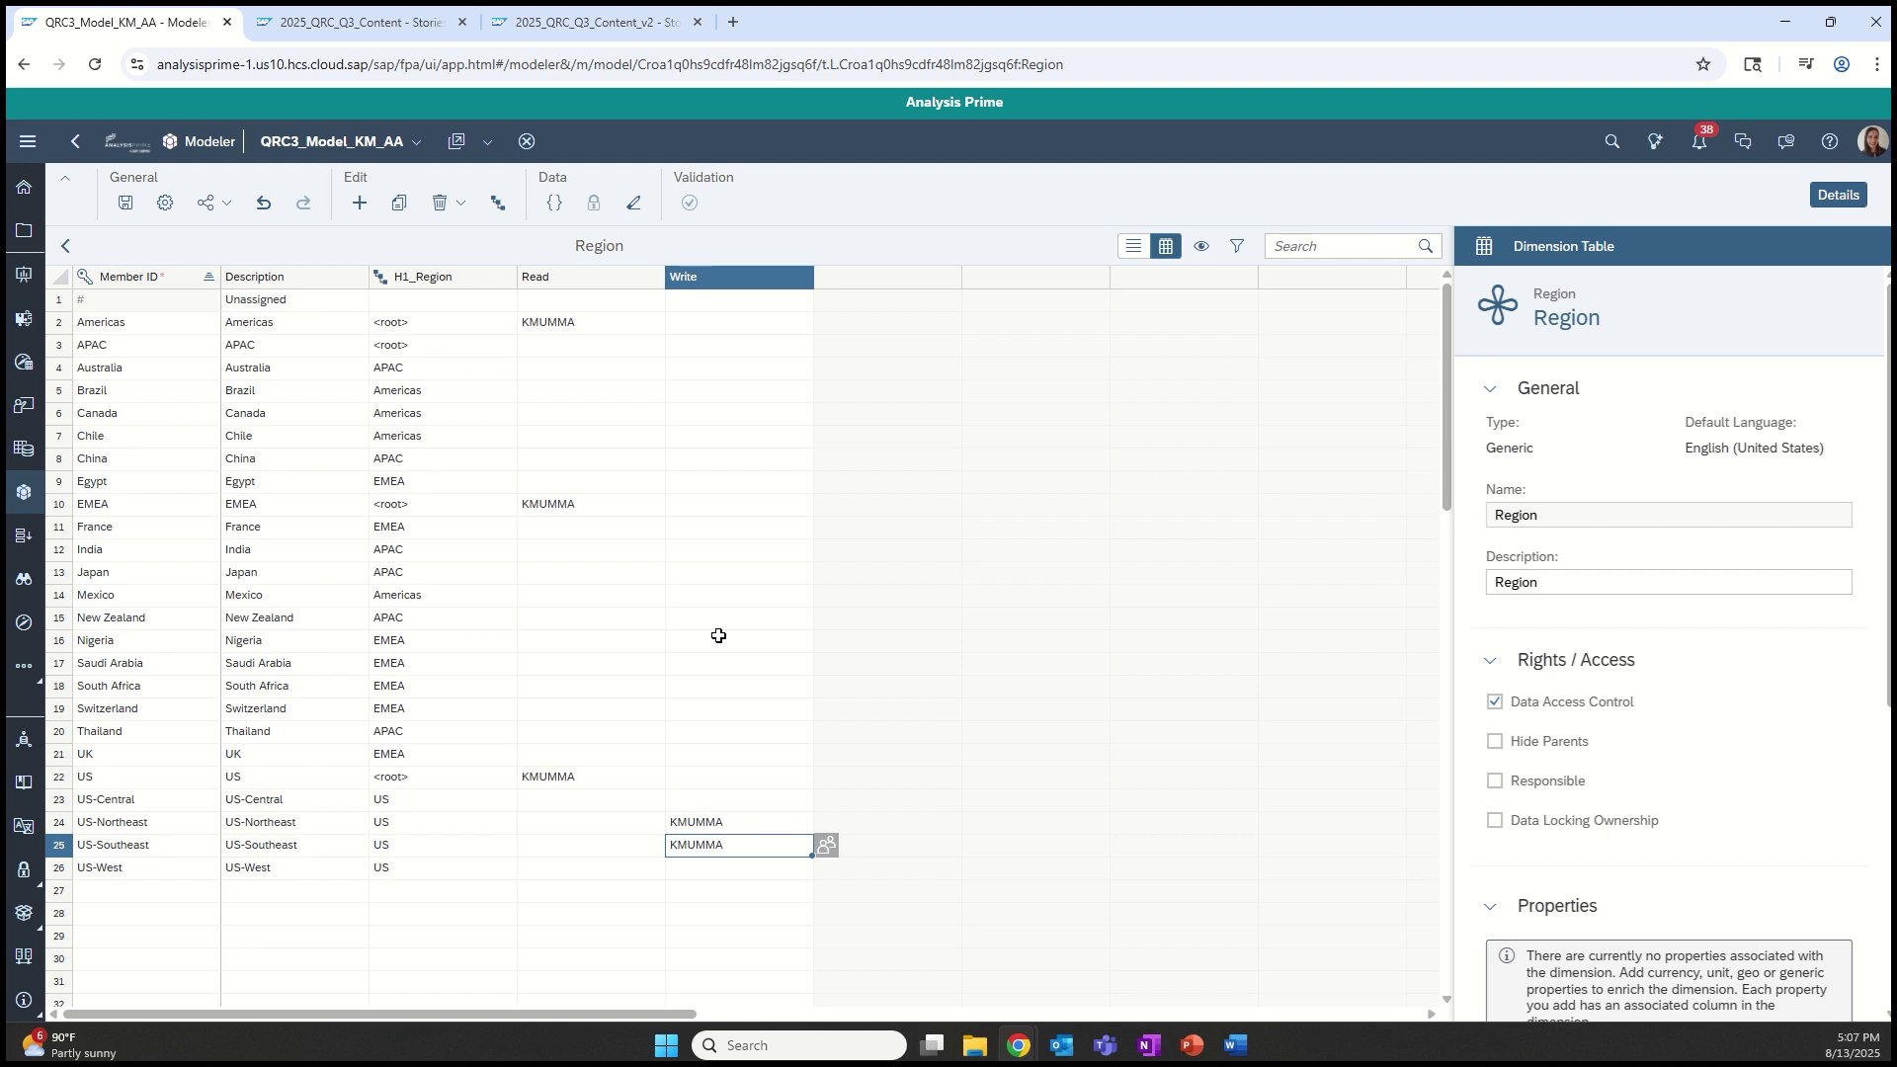
# Switch to the 2025_QRC_Q3_Content_v2 story and check data entry access for the APAC row of plant A101
pyautogui.hotkey('ctrl', '3')
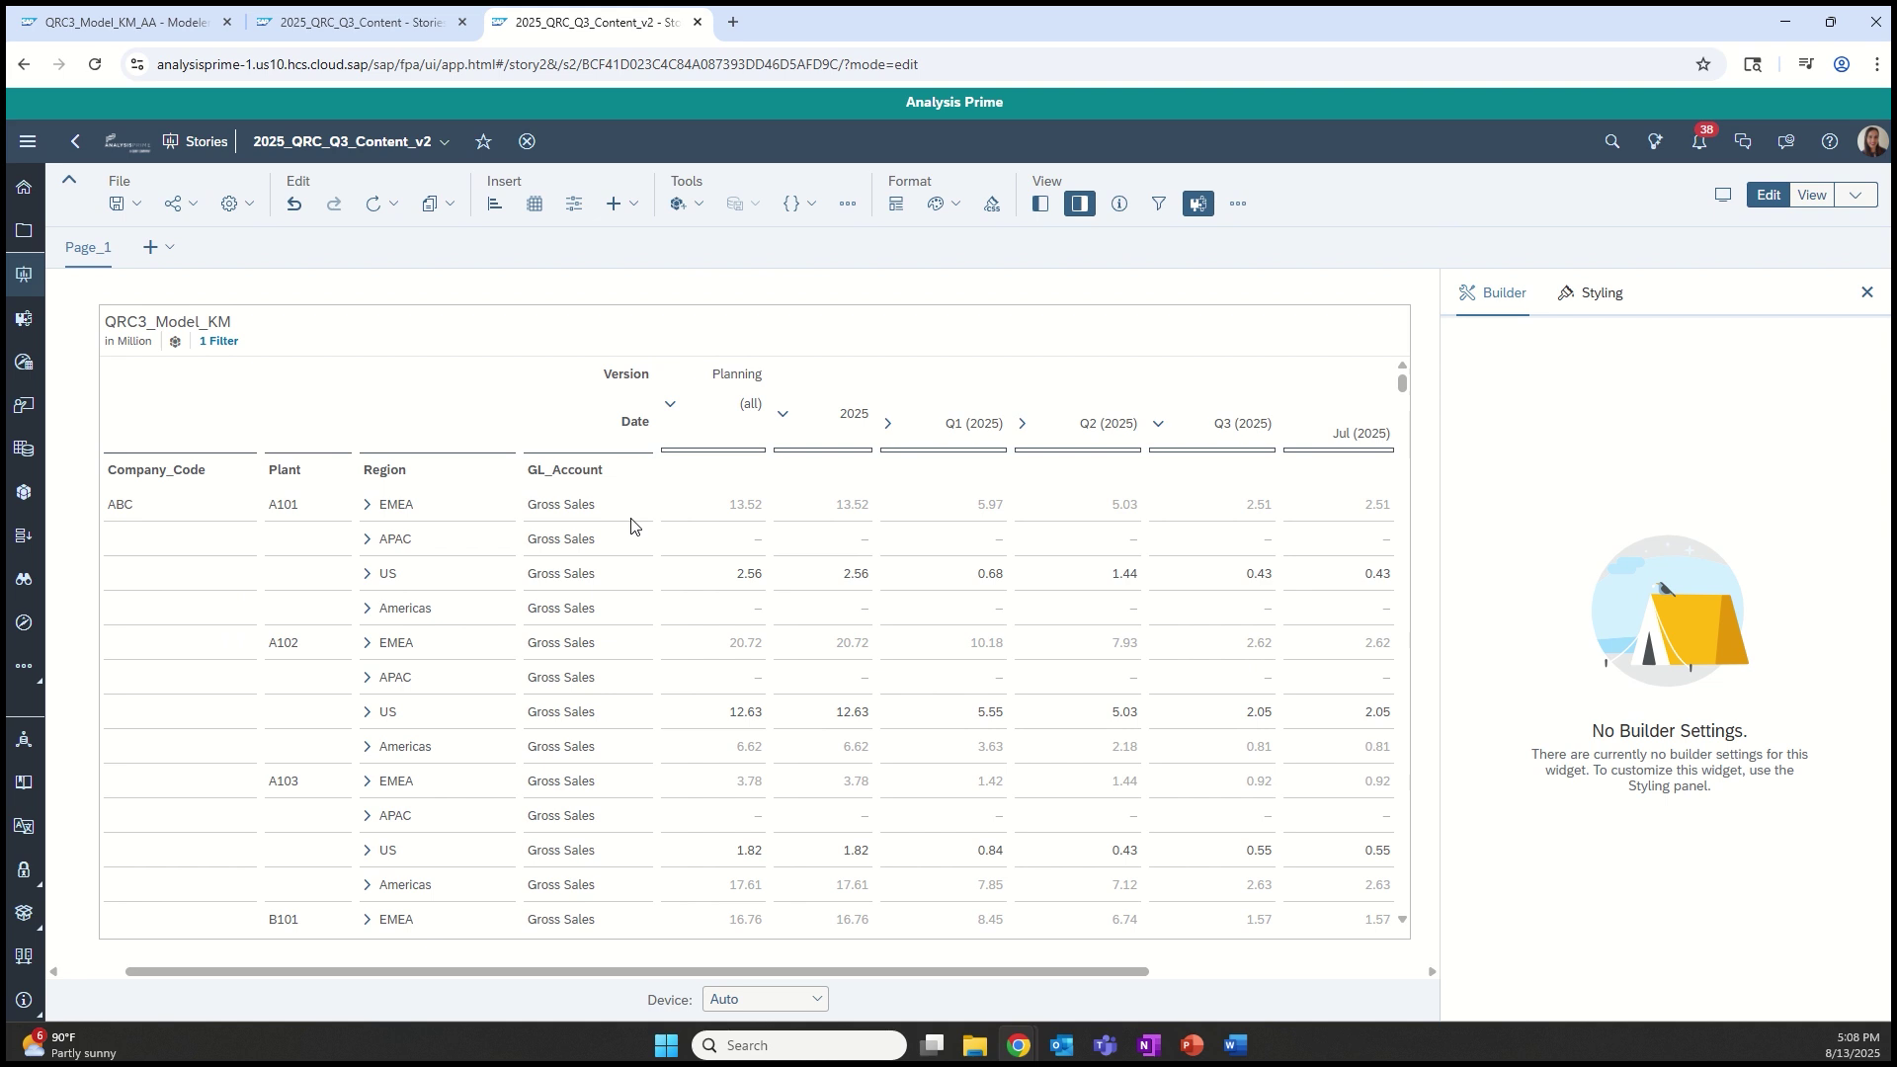
pyautogui.click(995, 345)
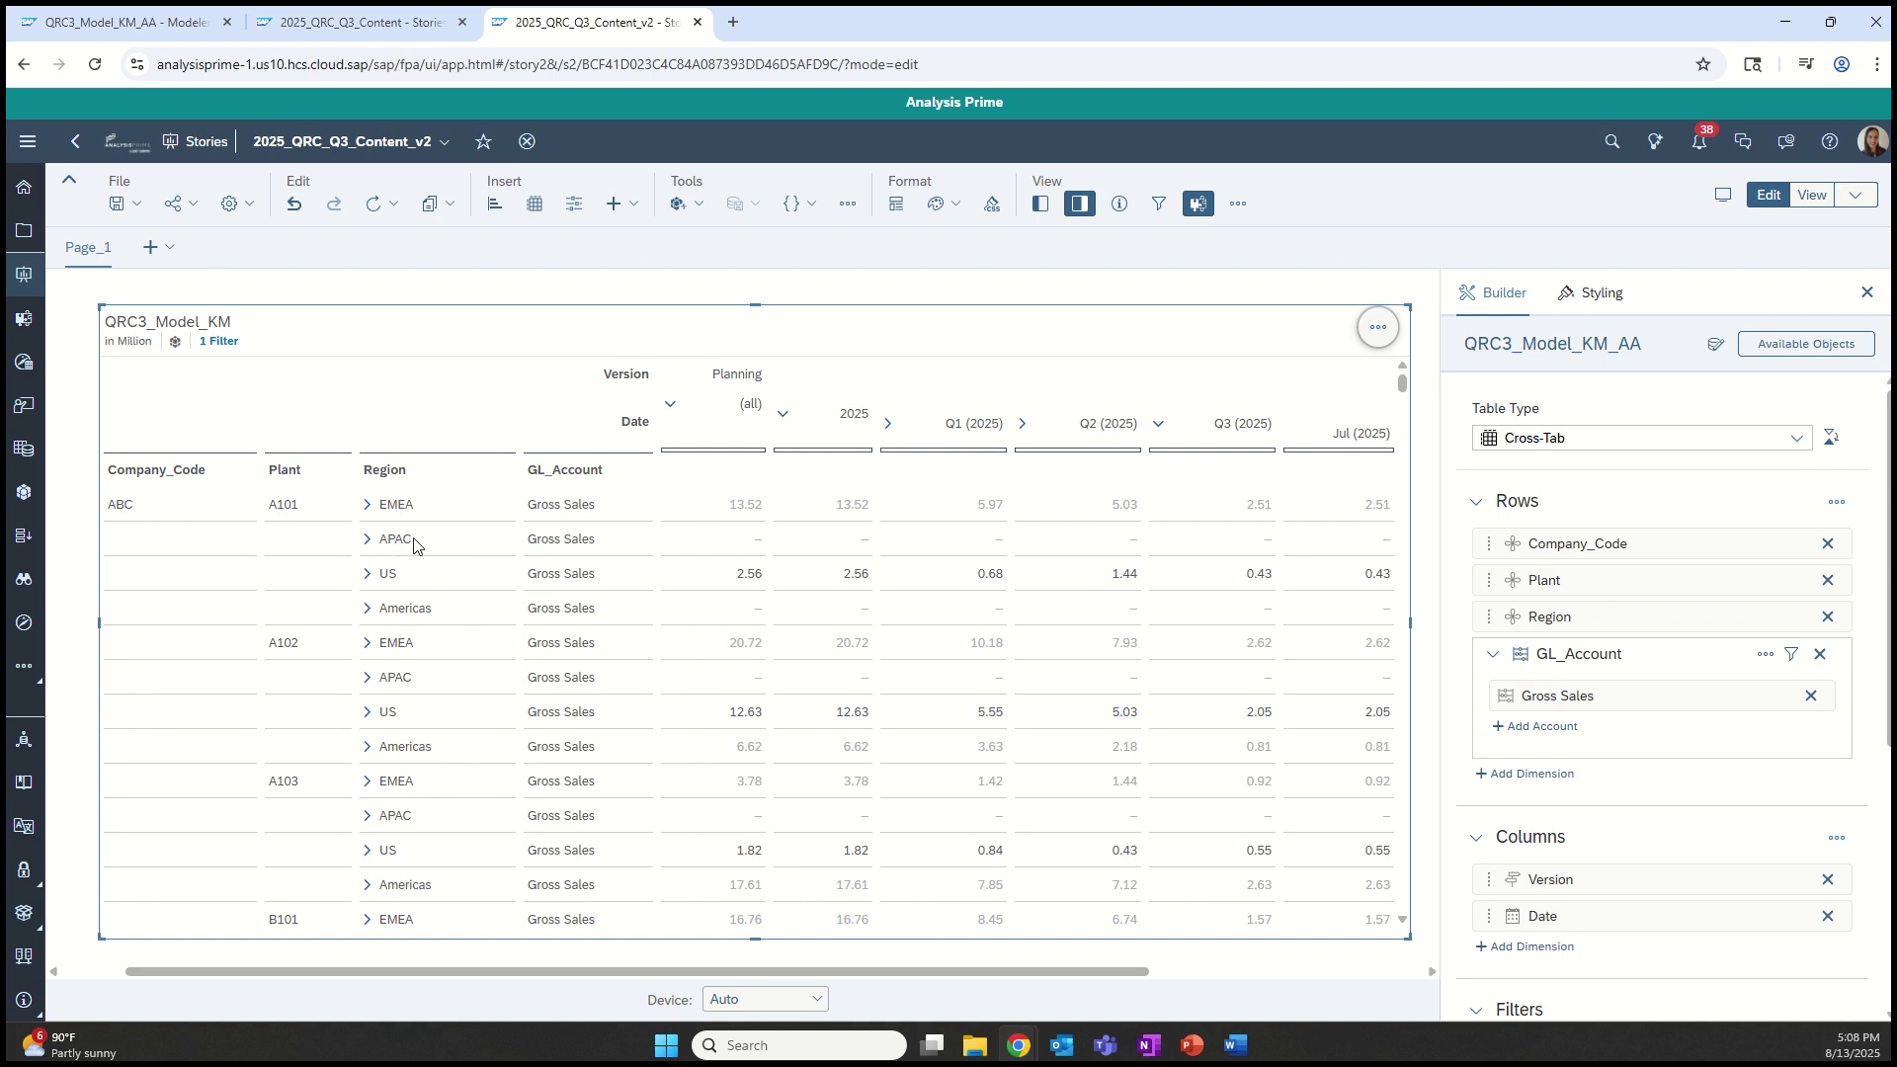
pyautogui.moveTo(722, 553); pyautogui.dragTo(1338, 554)
pyautogui.click(1337, 556)
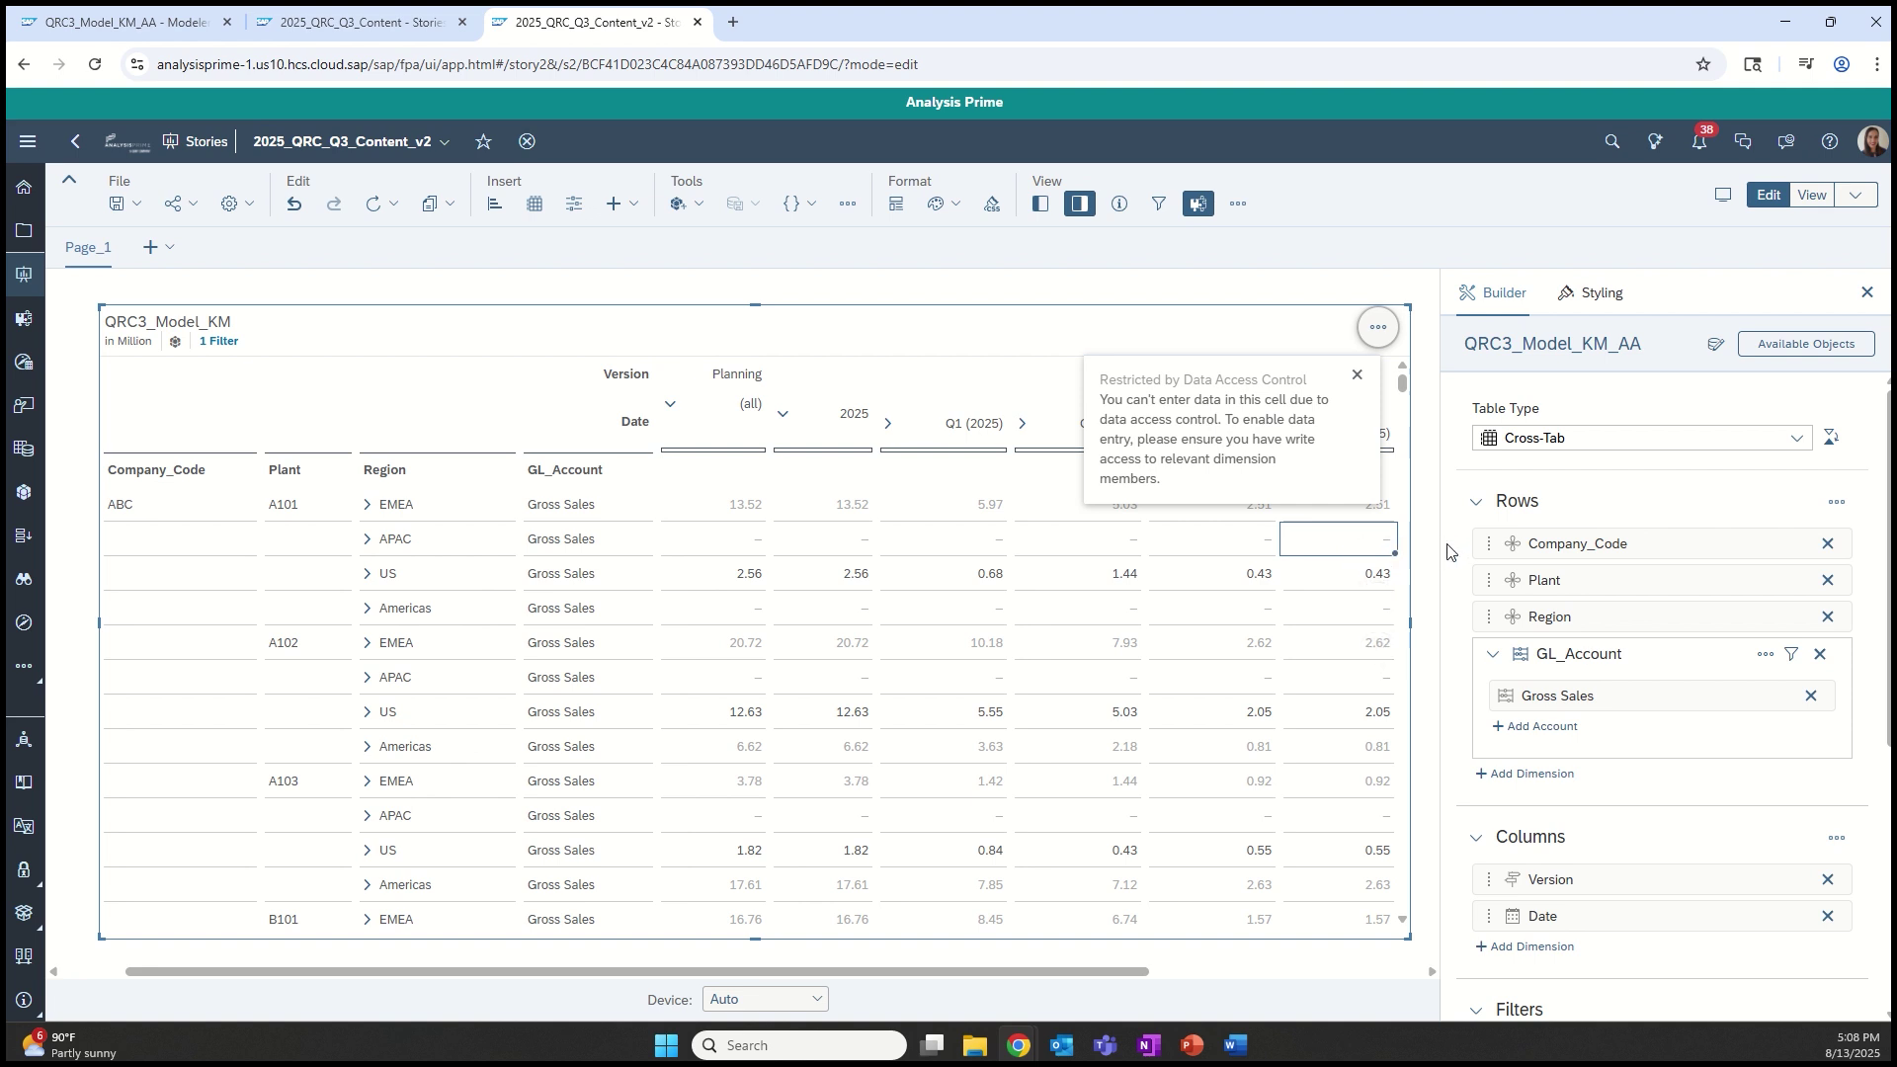
# Set the table's display of data based on data security to Hide Unplannable Unbooked Data
pyautogui.scroll(-5, 1452, 549)
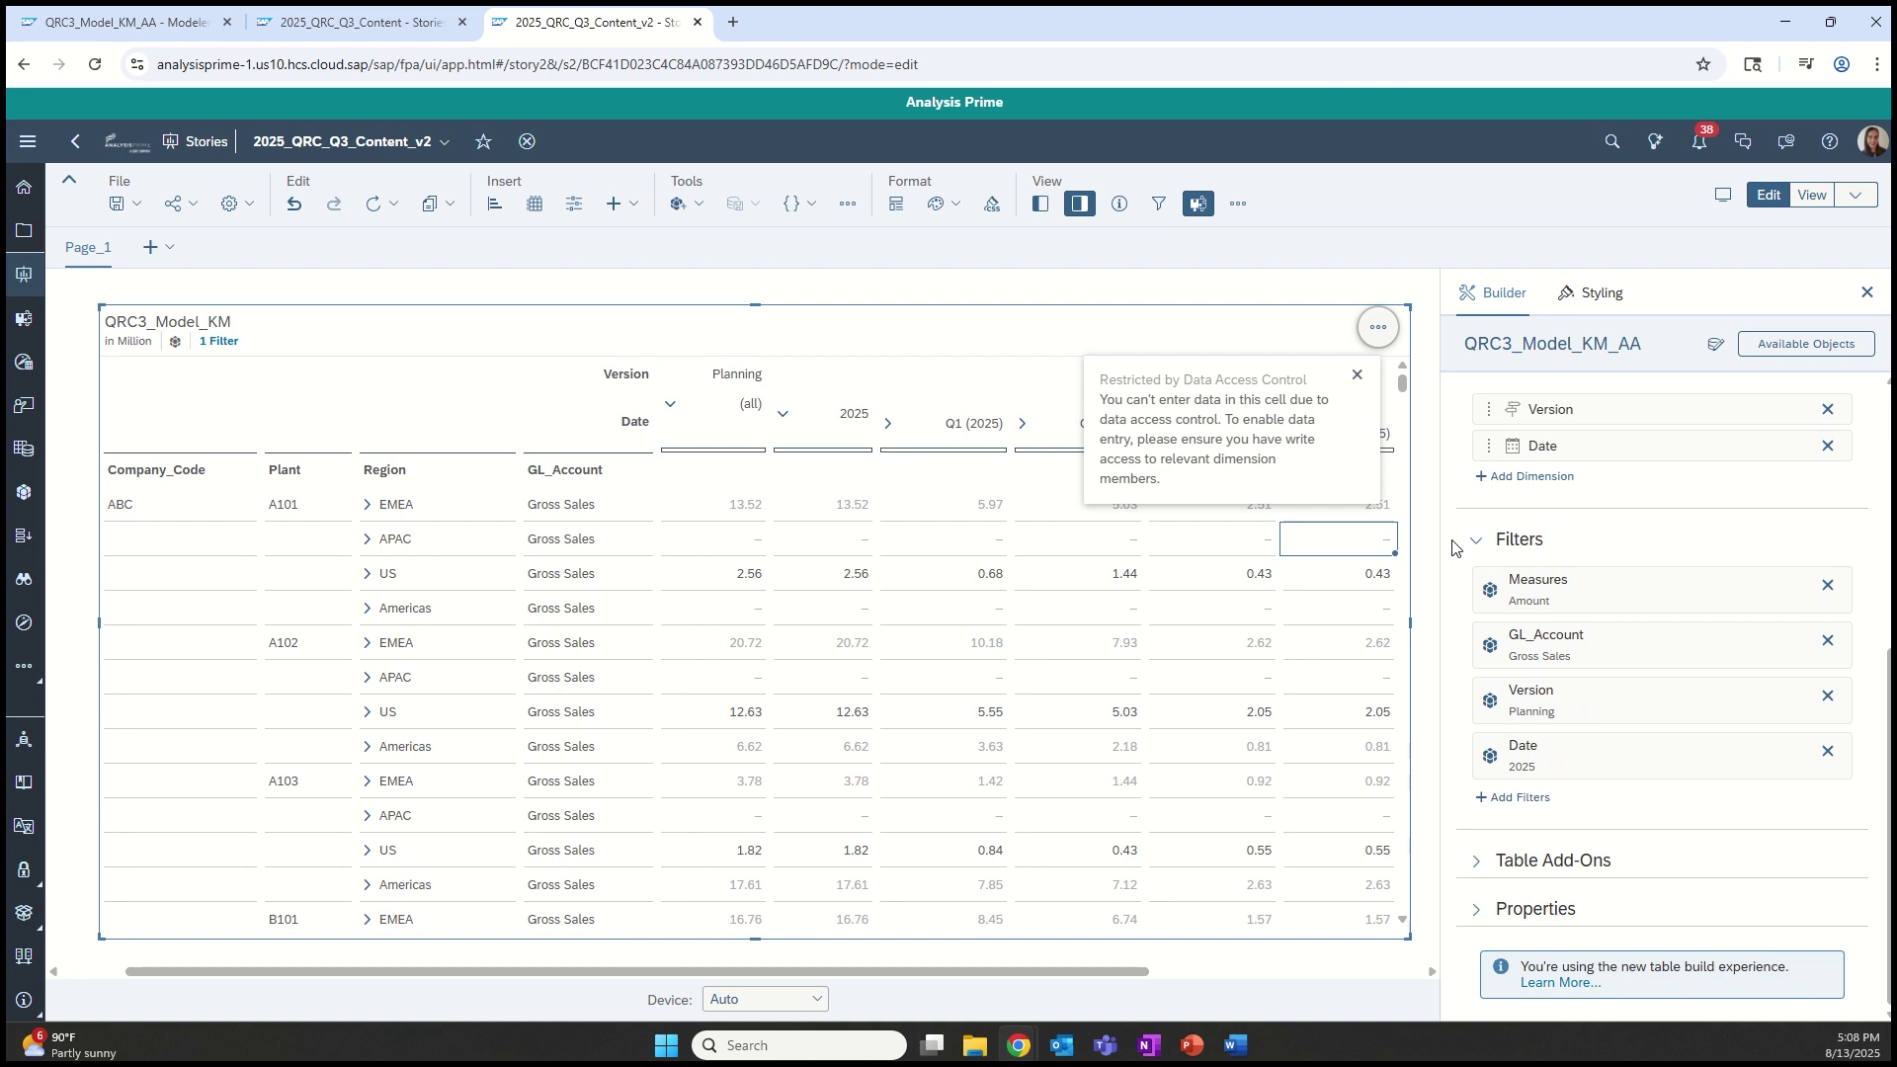
pyautogui.click(1473, 913)
pyautogui.moveTo(1490, 330)
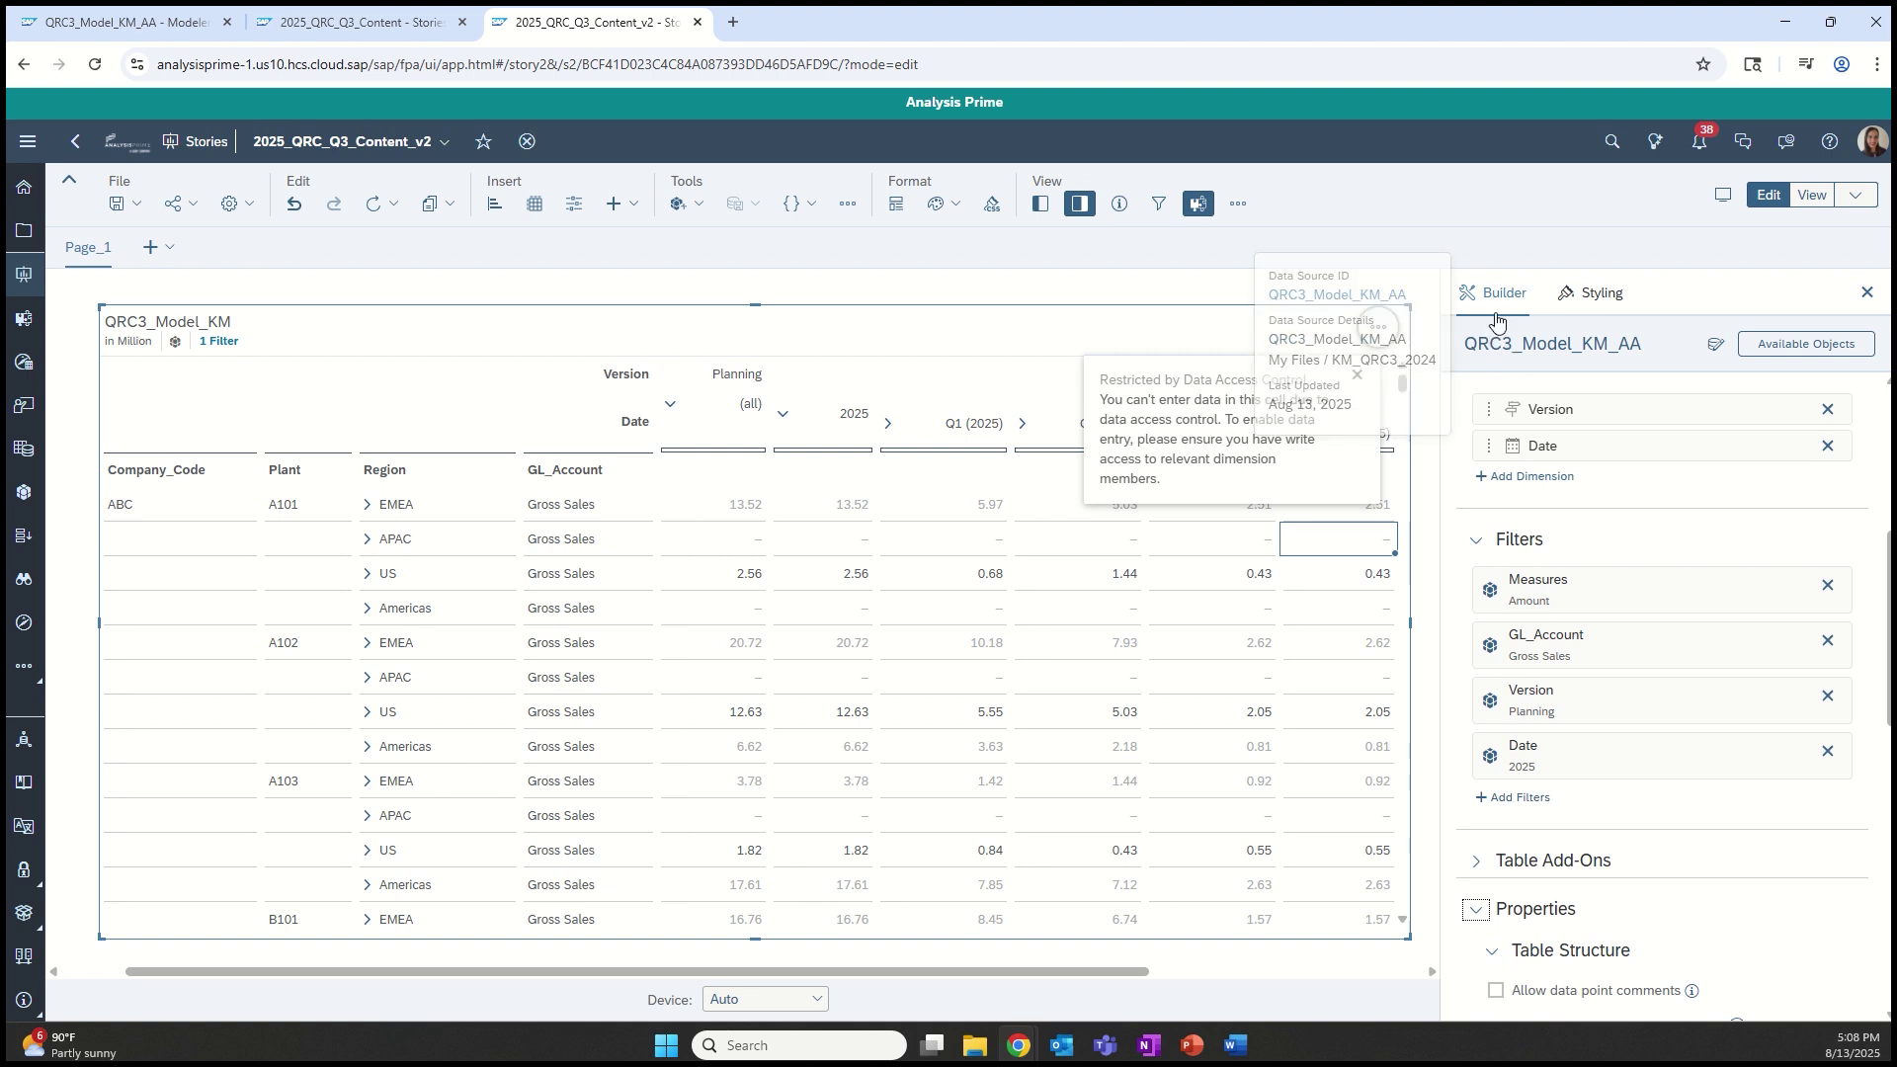
pyautogui.scroll(-3, 1516, 707)
pyautogui.scroll(-5, 1608, 788)
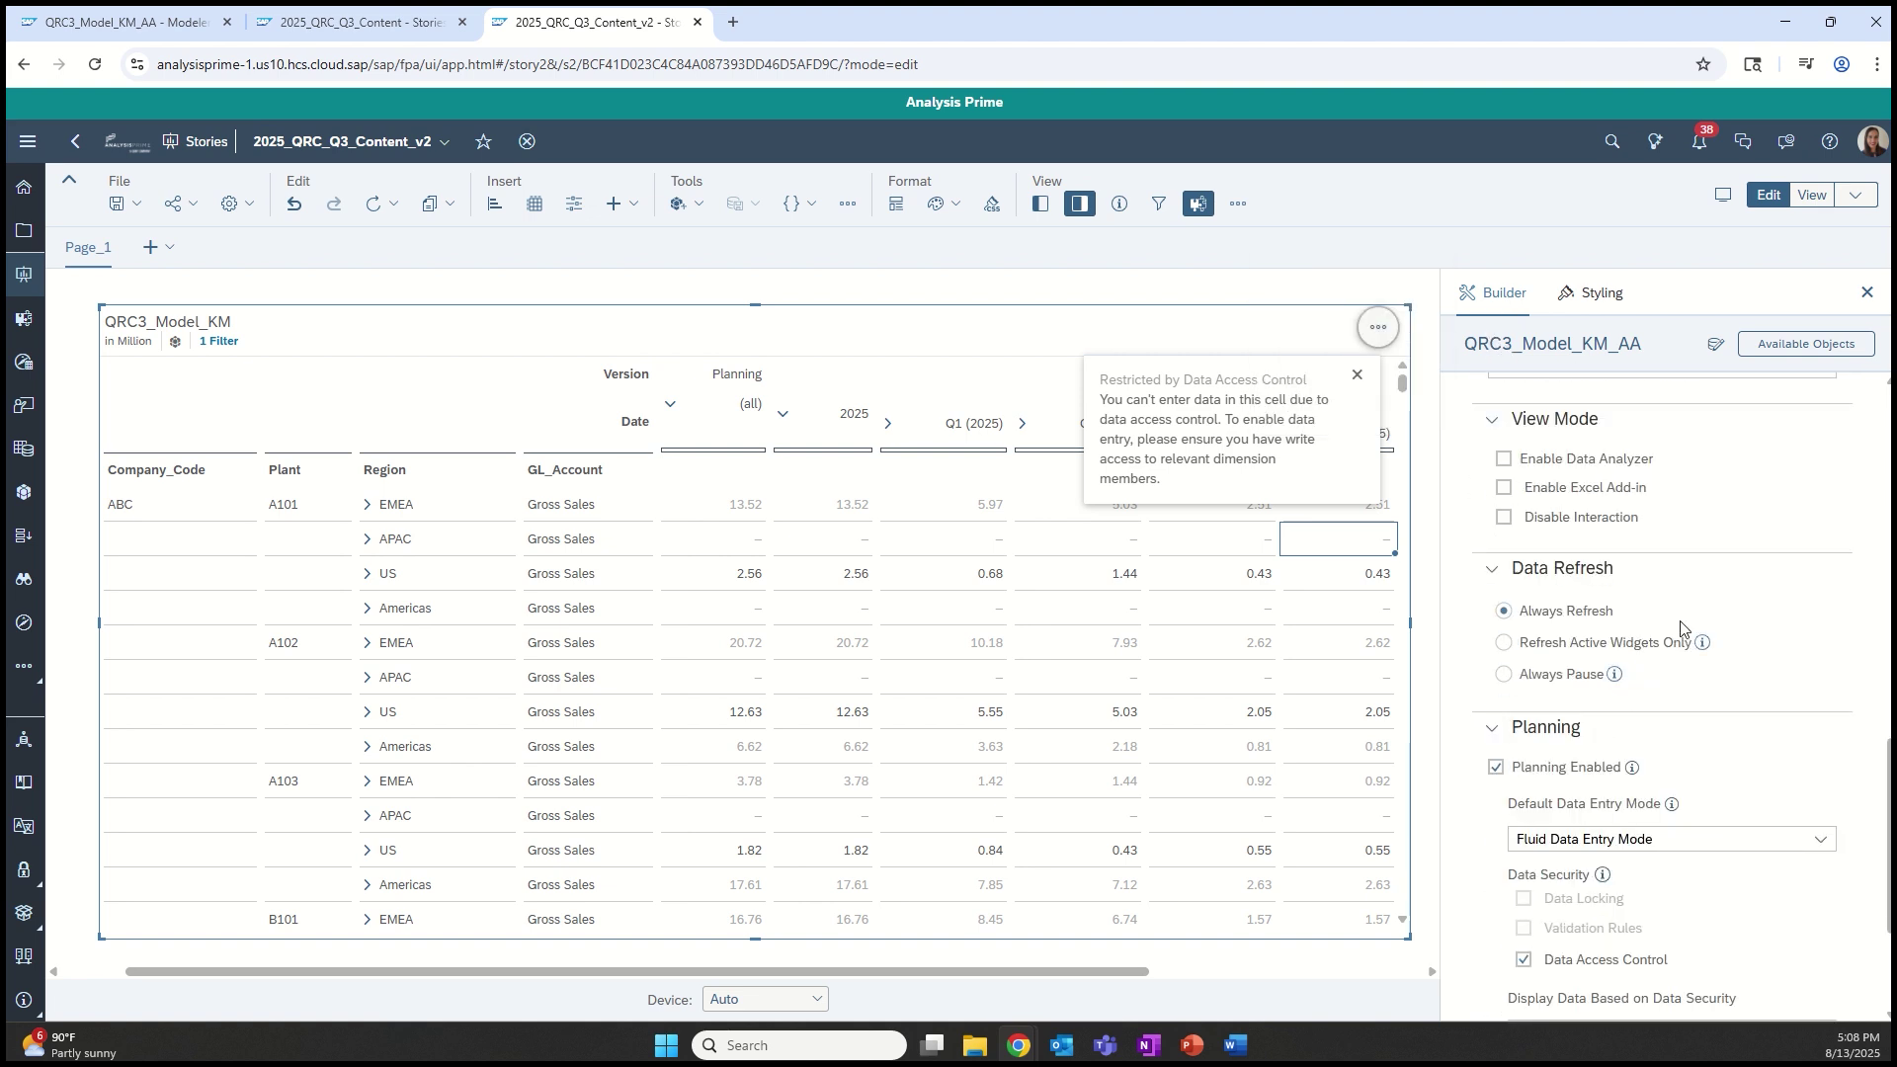
pyautogui.scroll(-2, 1703, 593)
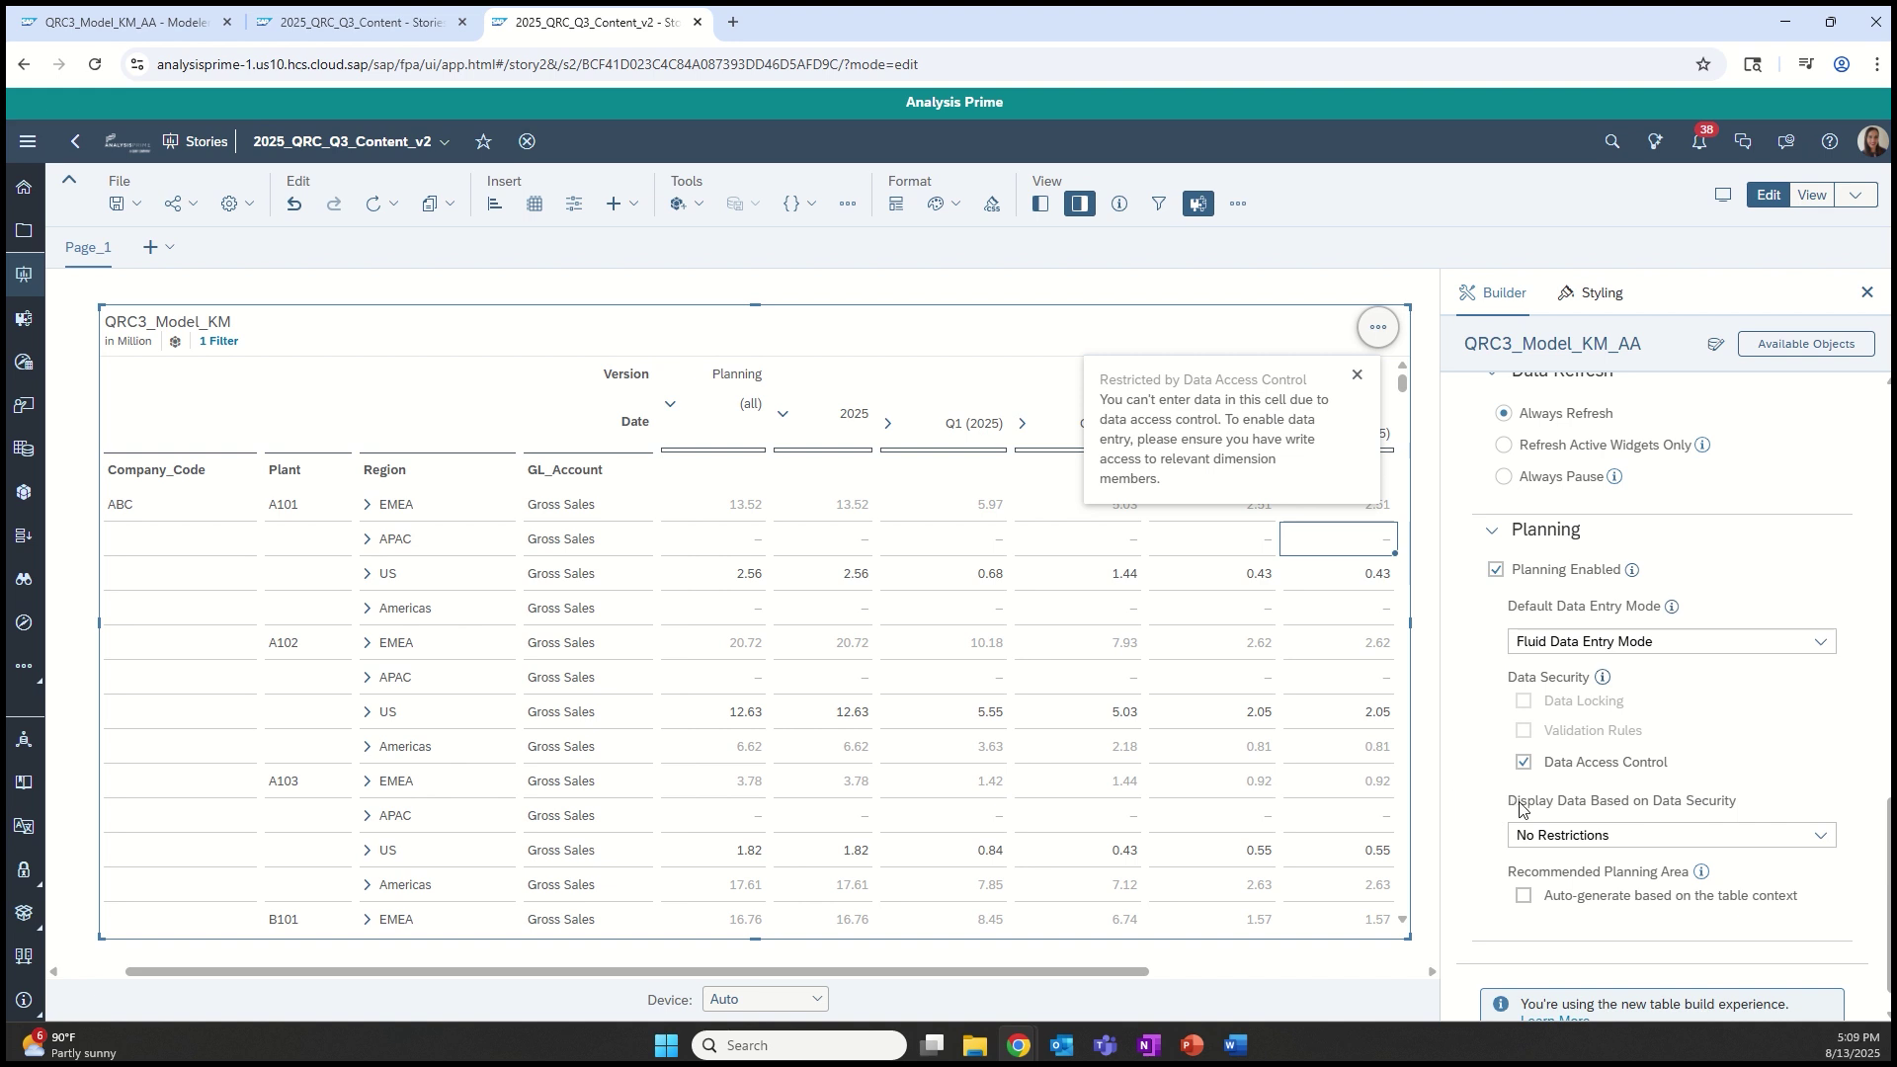
pyautogui.click(1631, 838)
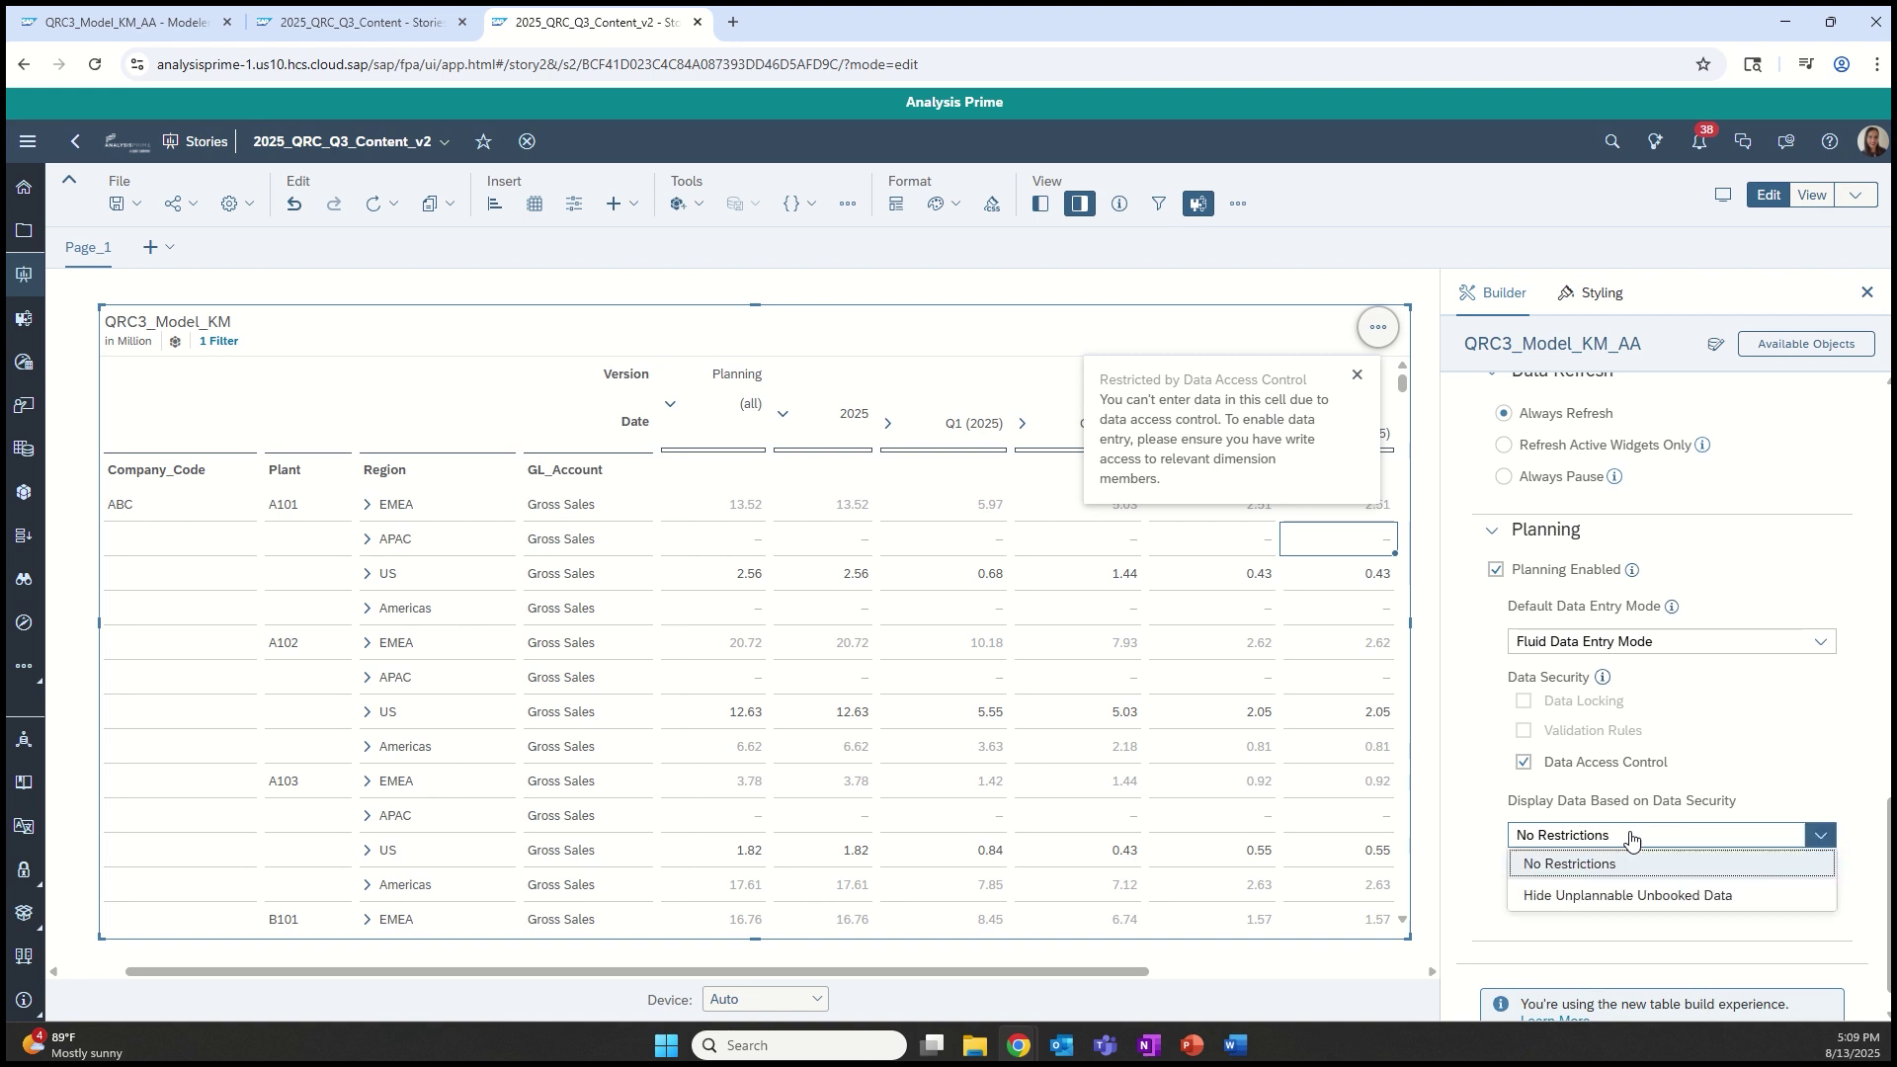
pyautogui.click(1601, 897)
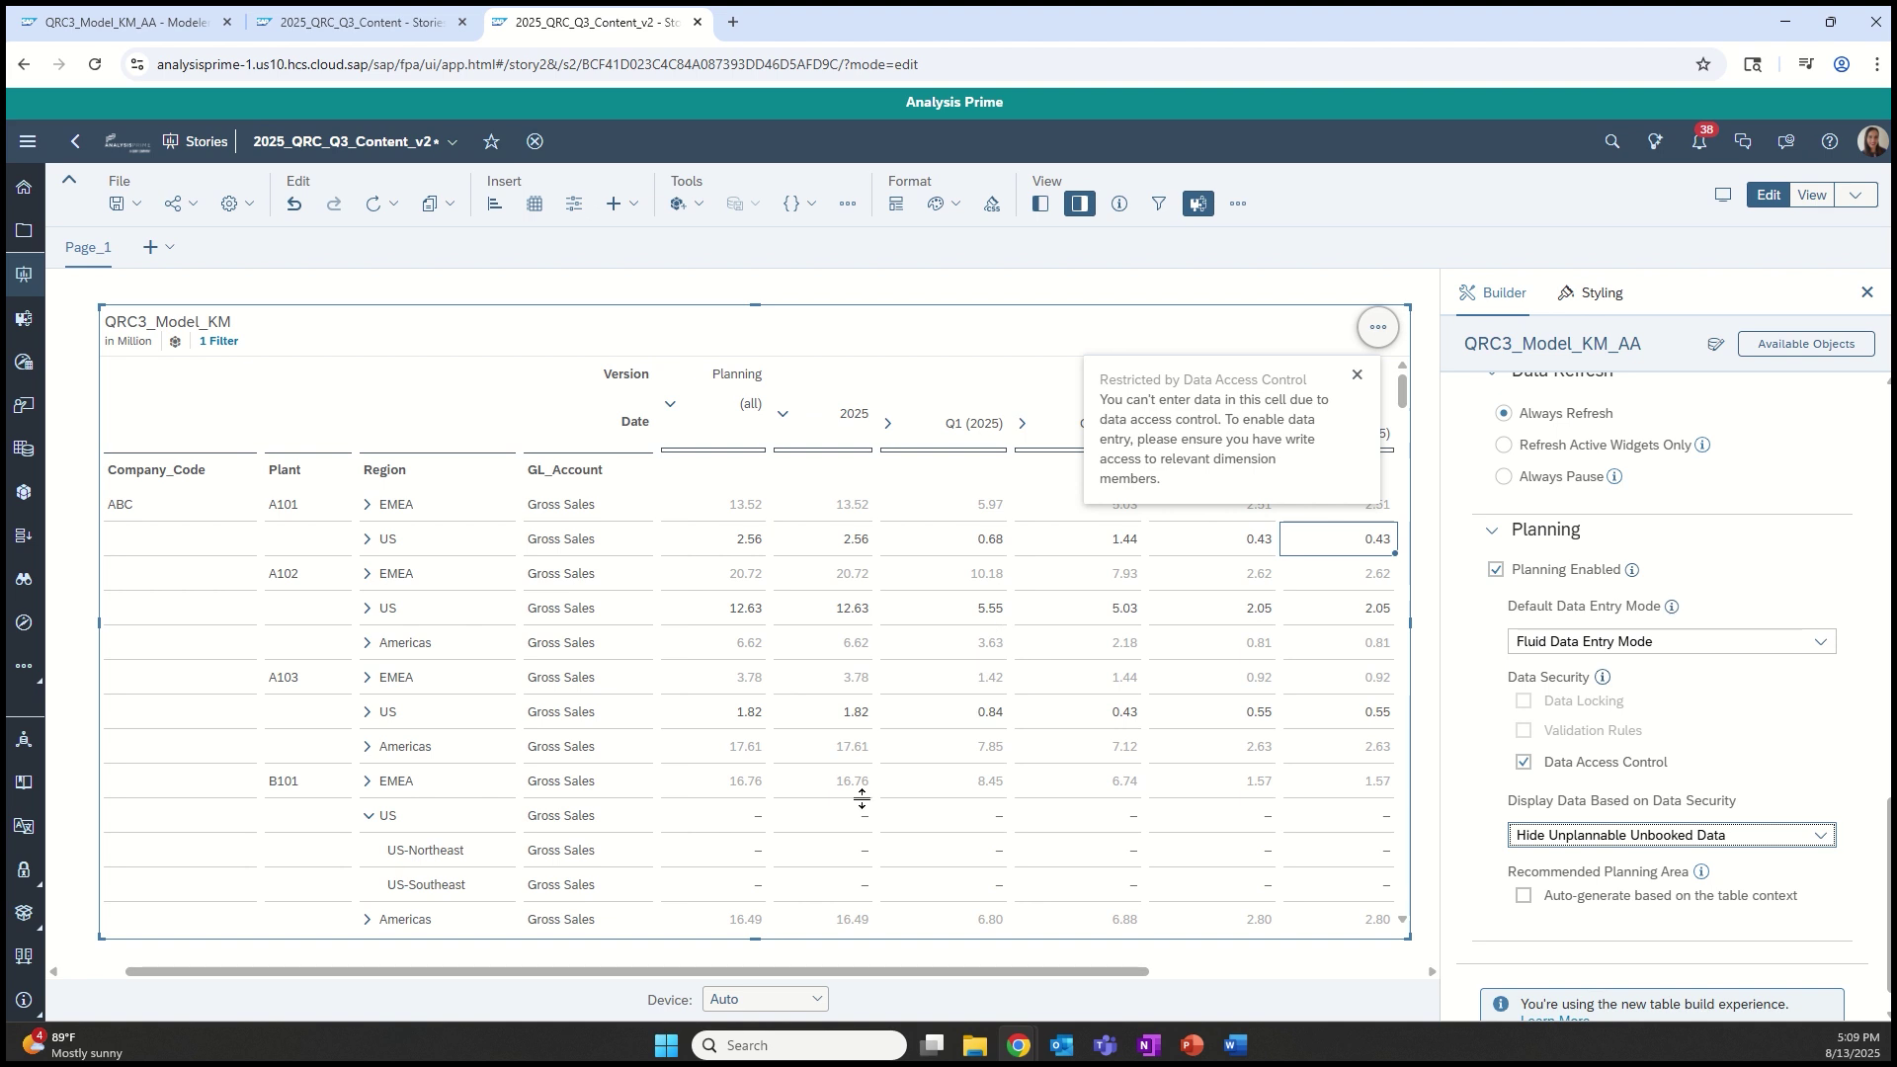
# Review the US subregions under plant B101, and expand US for plants A103 and A102
pyautogui.click(426, 828)
pyautogui.moveTo(426, 849); pyautogui.dragTo(431, 877)
pyautogui.click(429, 839)
pyautogui.click(436, 864)
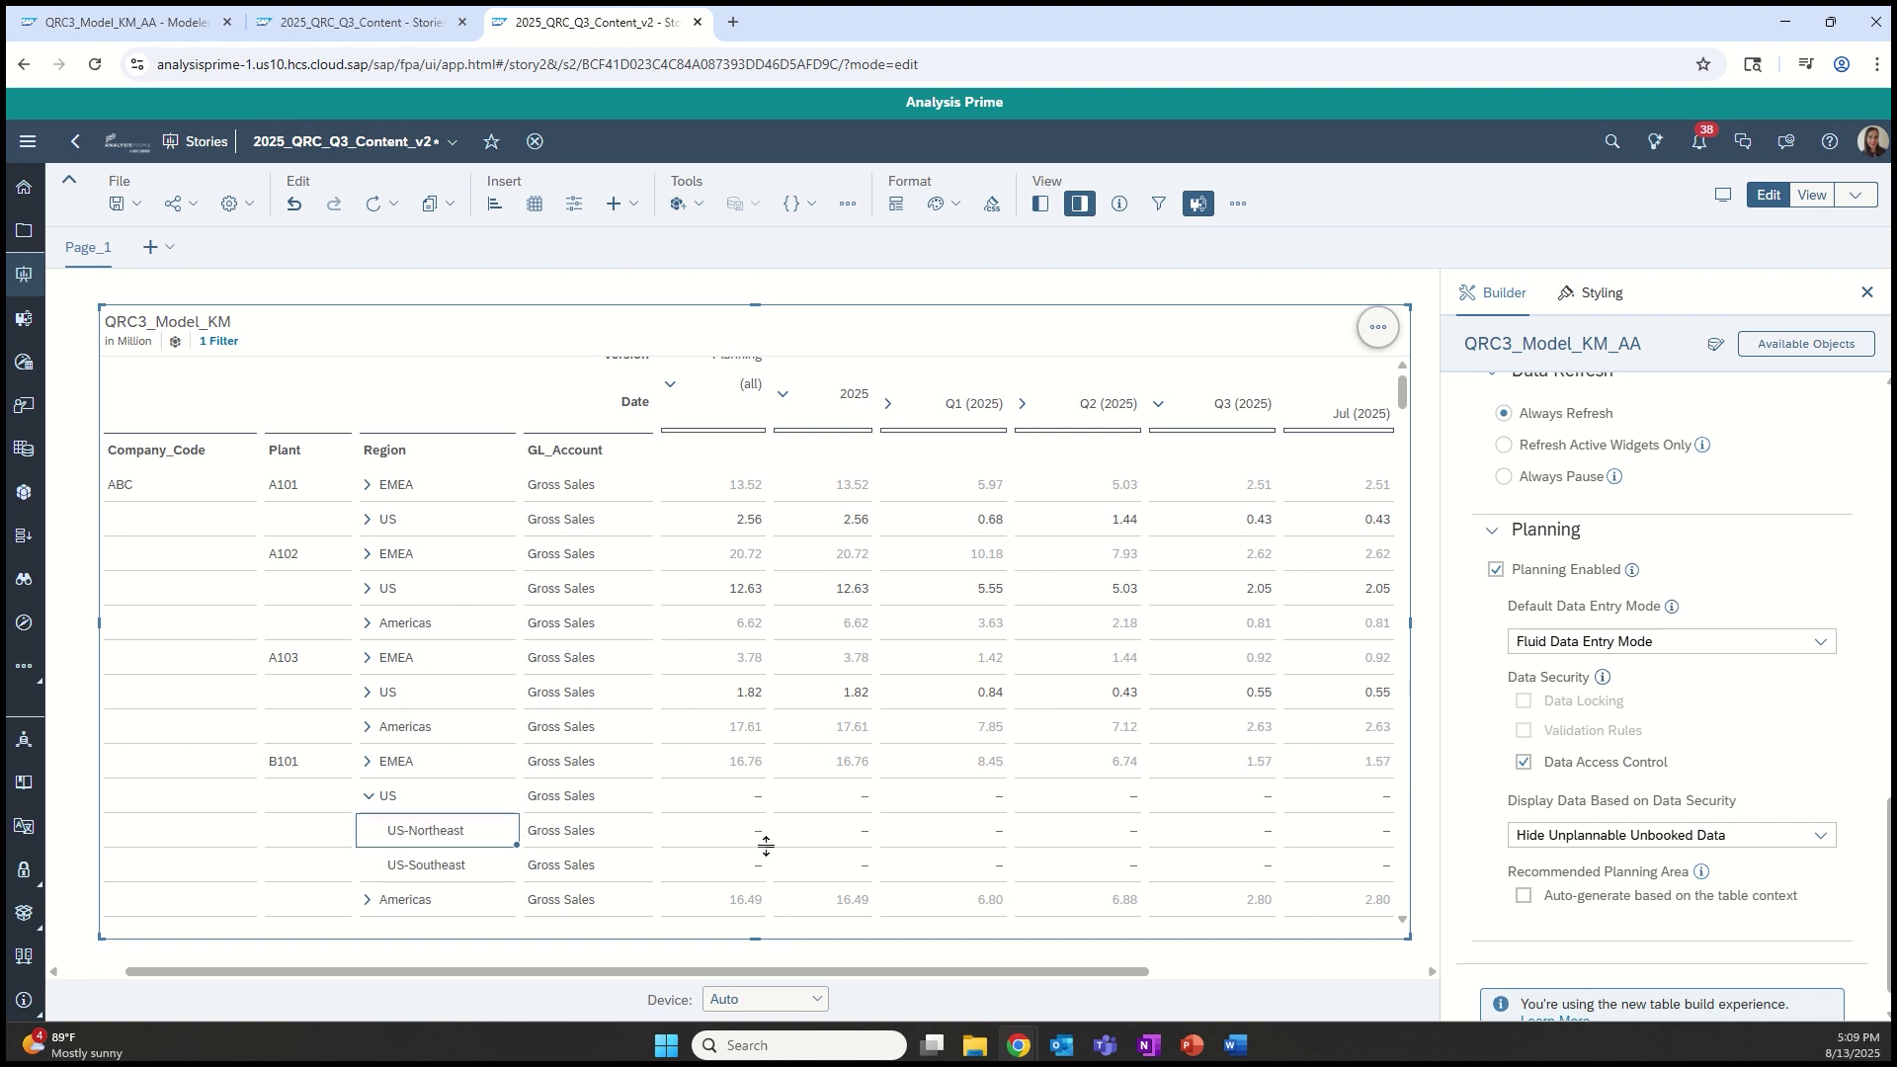
pyautogui.moveTo(786, 841); pyautogui.dragTo(798, 877)
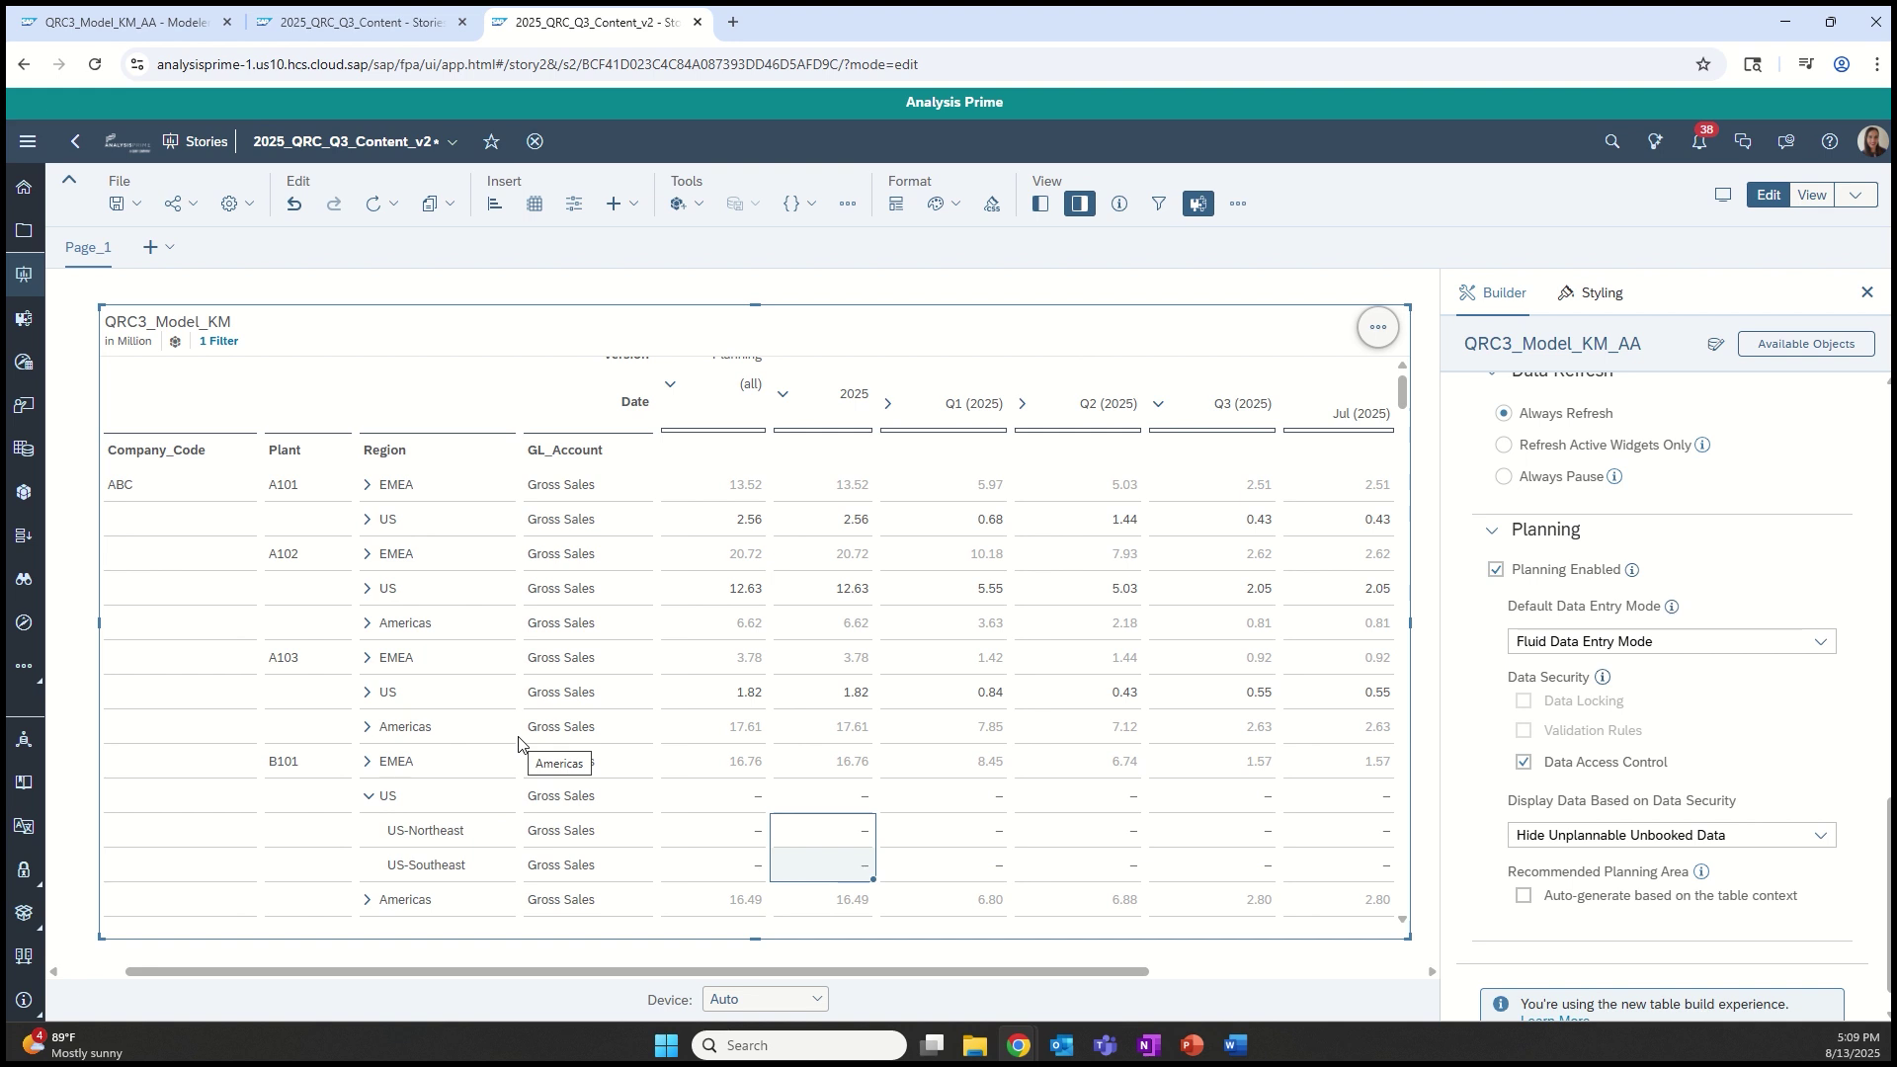
pyautogui.click(370, 698)
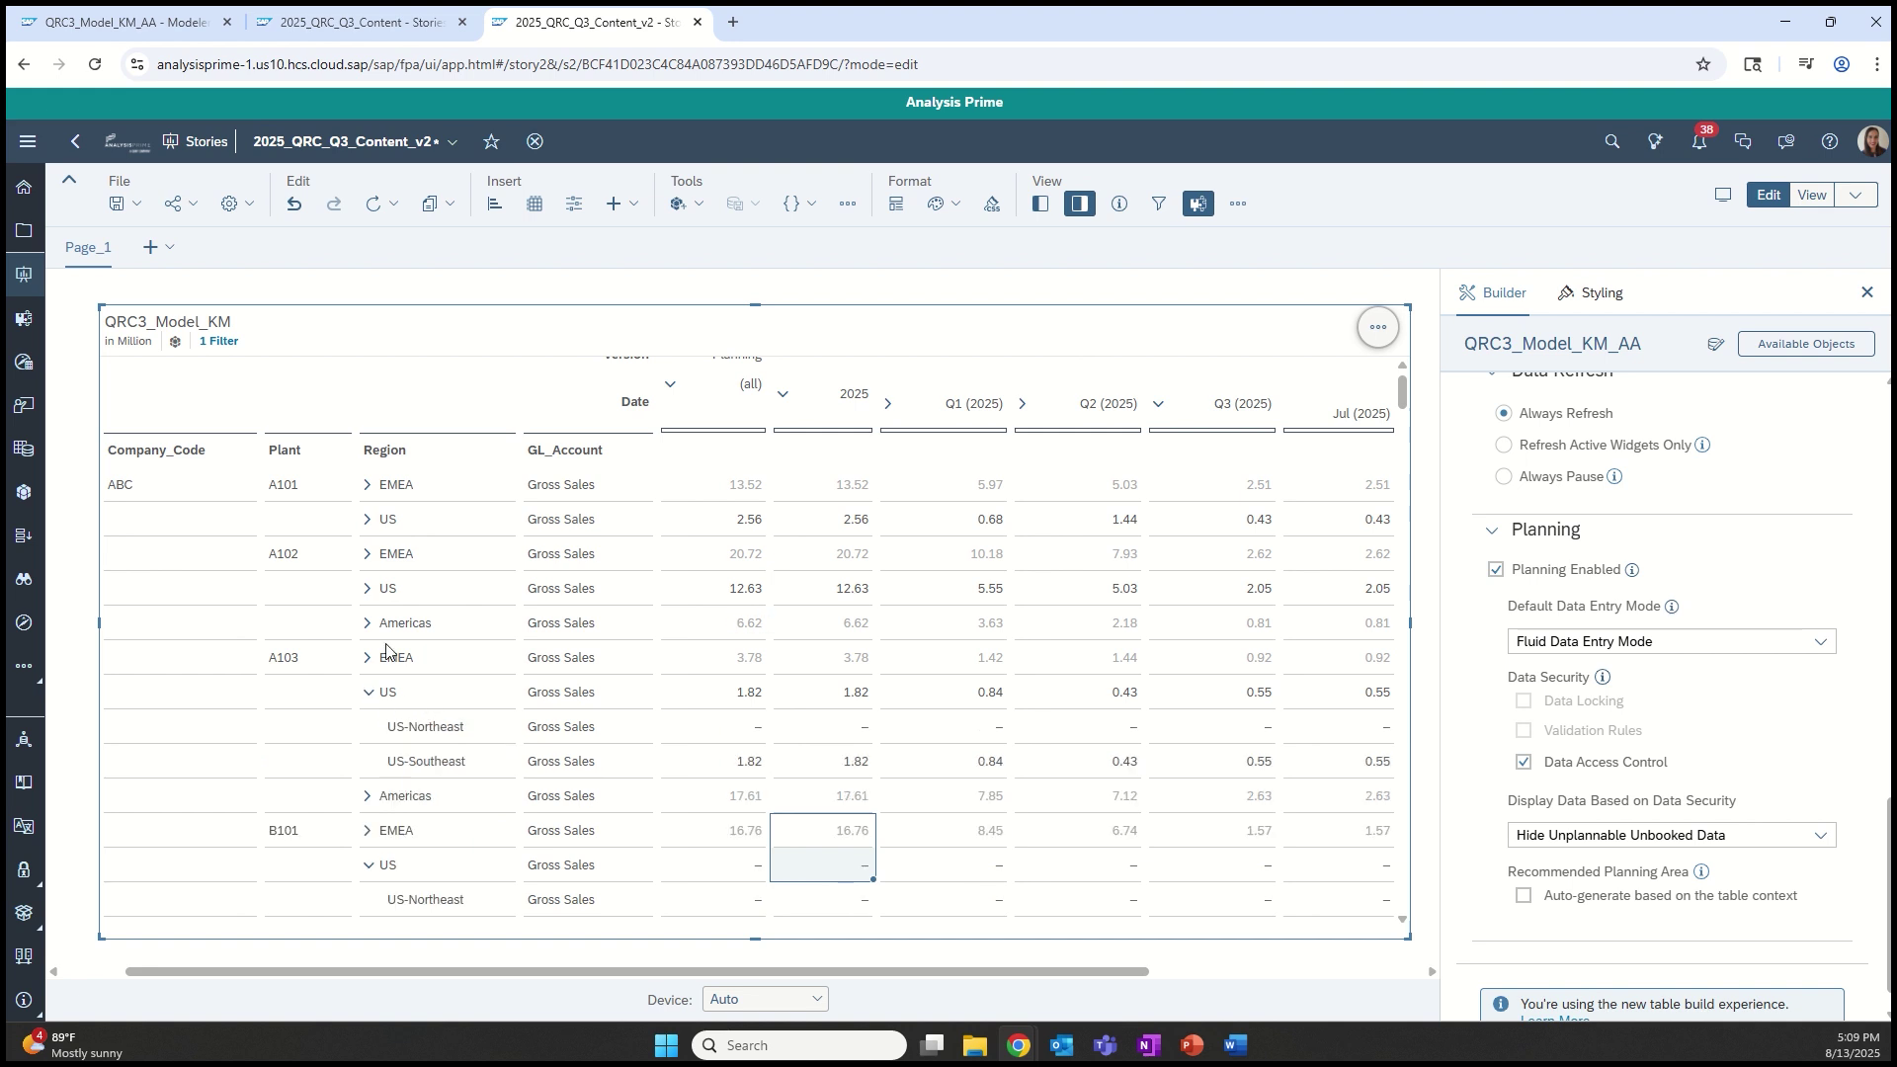
pyautogui.click(366, 597)
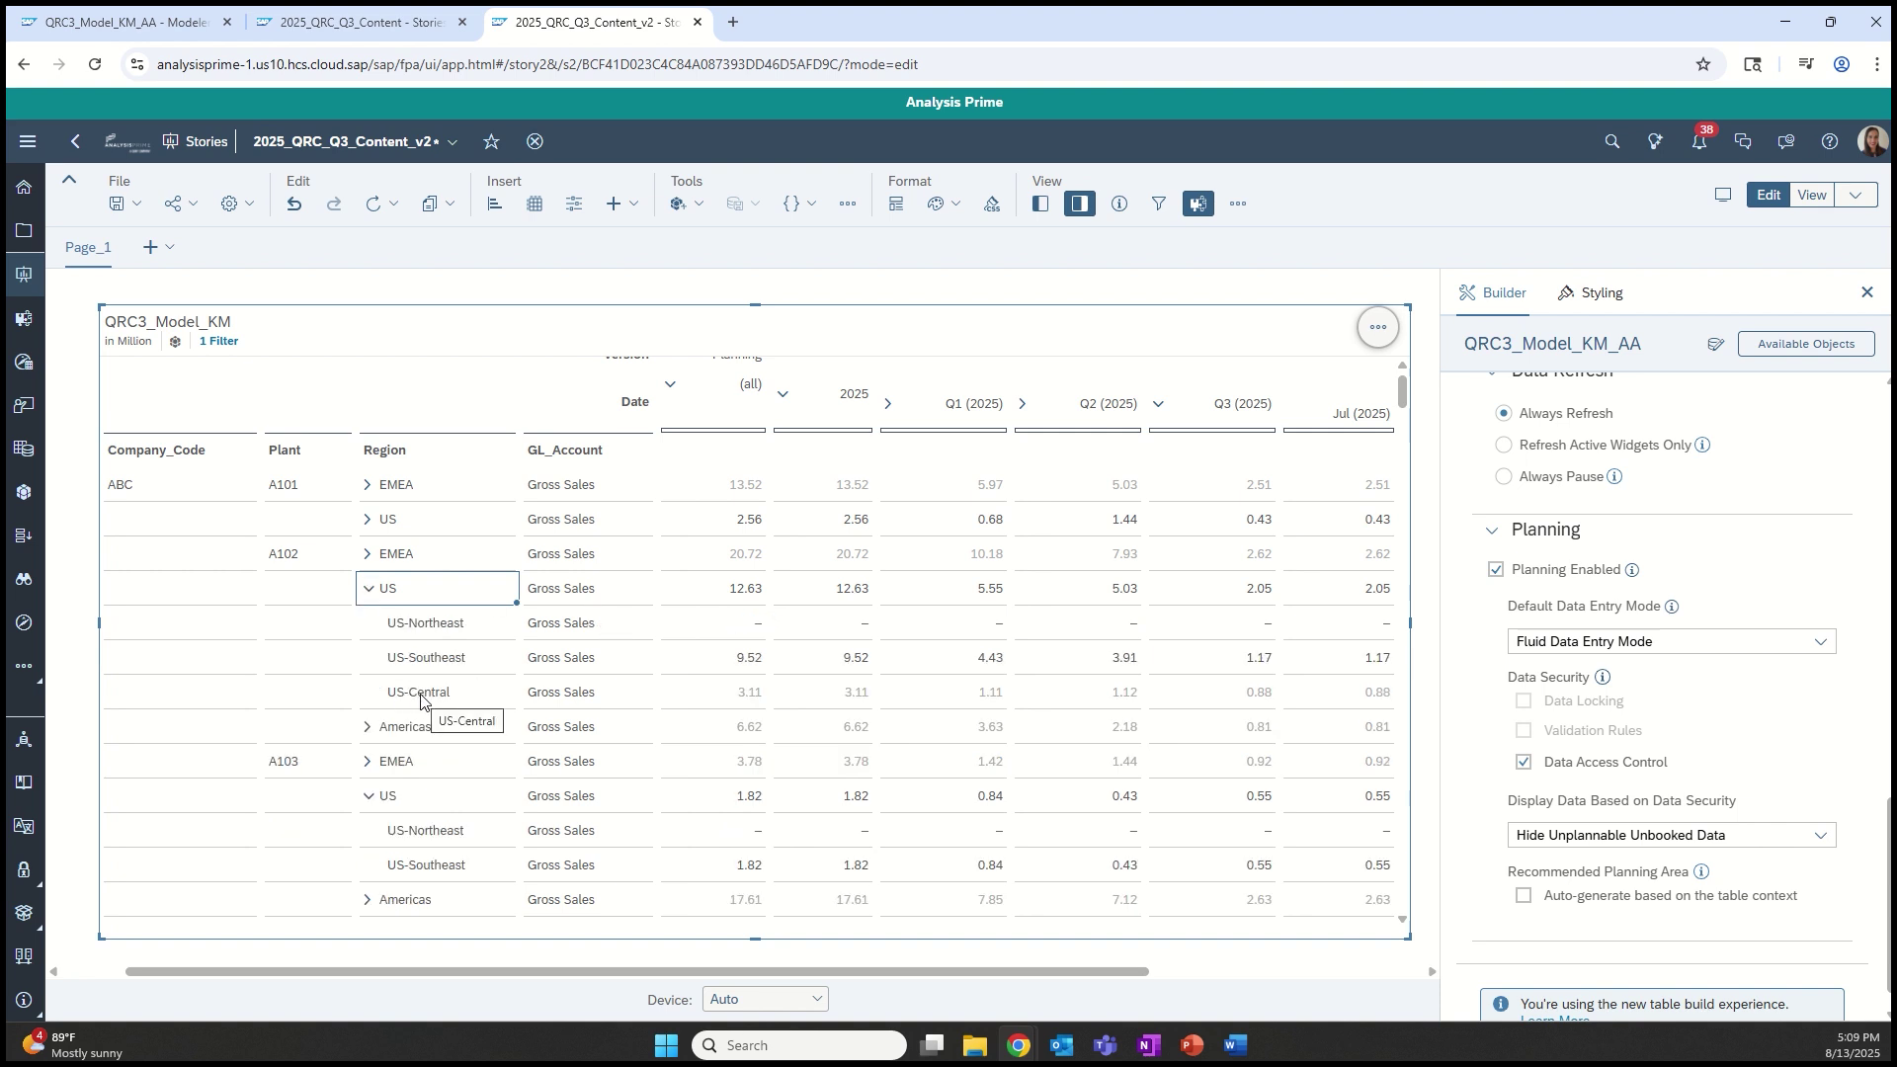
# Examine the US-Central Gross Sales row of plant A102 and check data entry access for its Jul (2025) cell
pyautogui.moveTo(421, 699); pyautogui.dragTo(1176, 705)
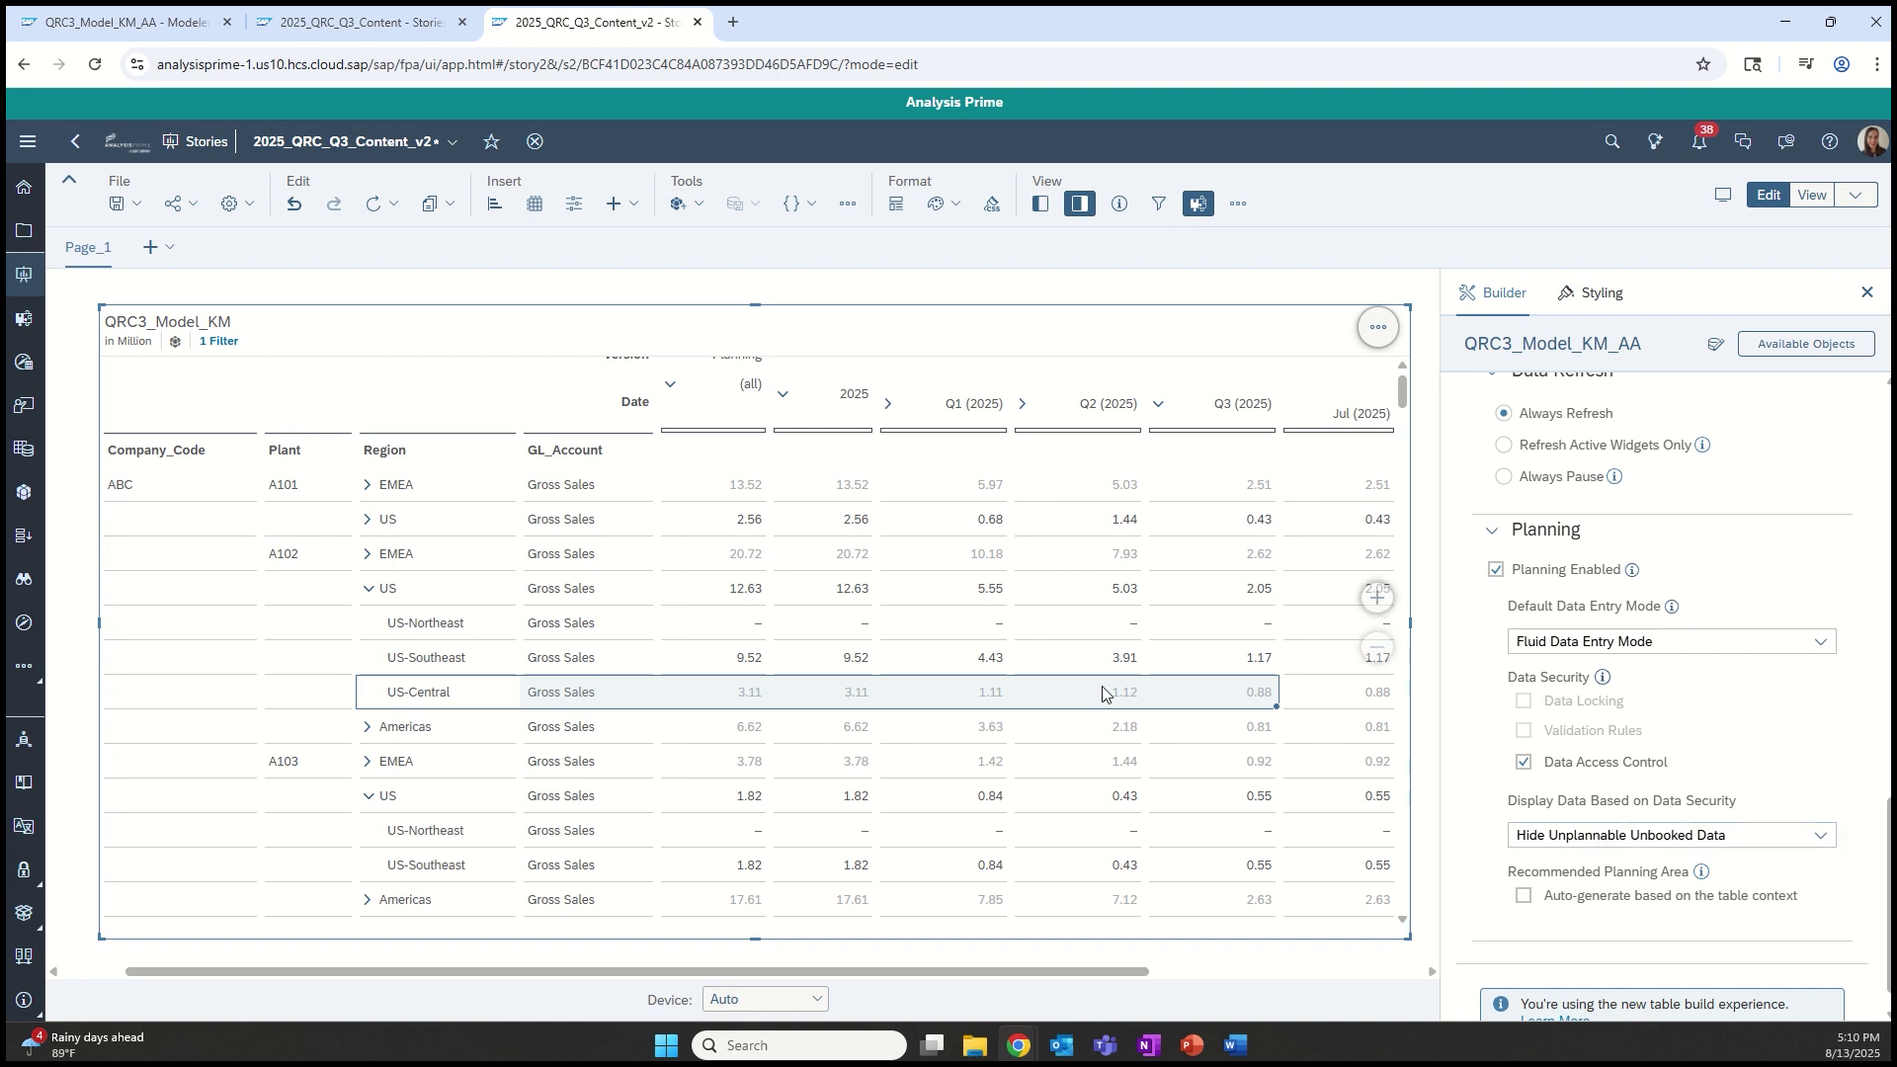
pyautogui.click(1059, 691)
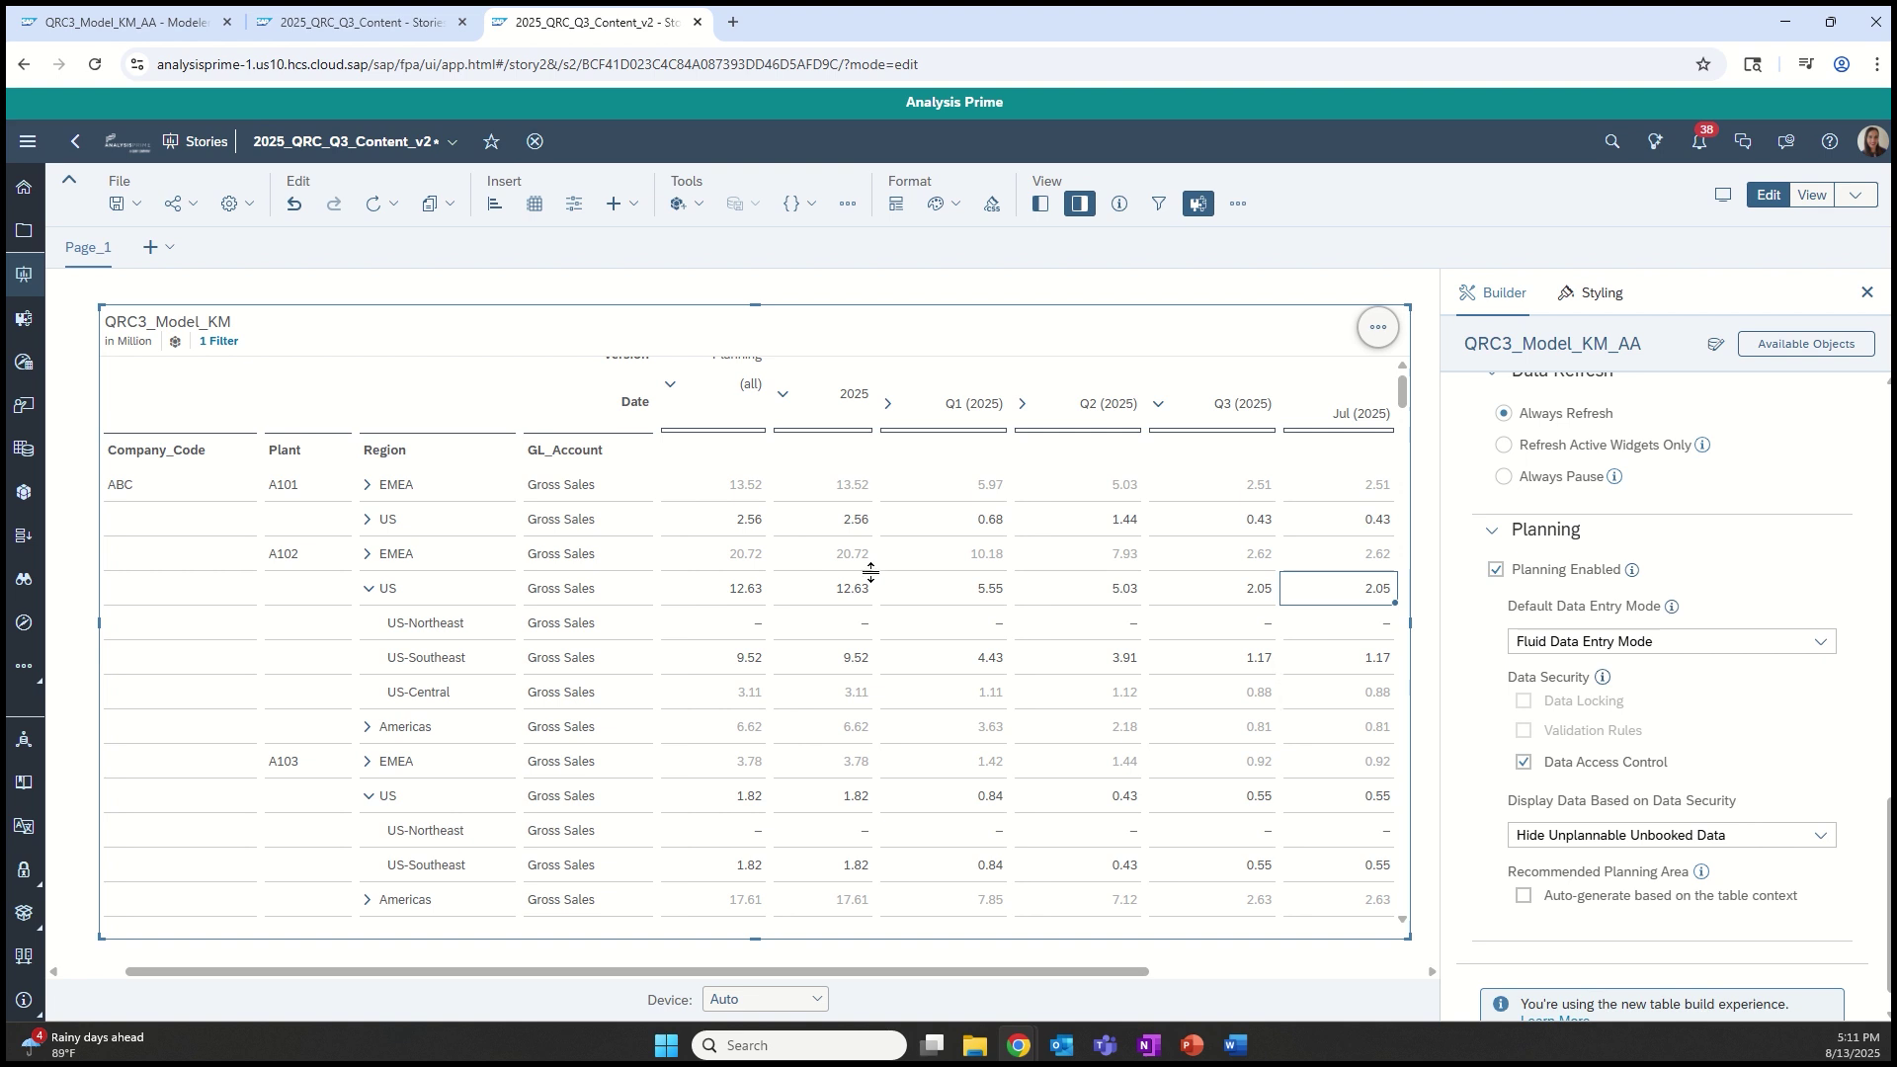
pyautogui.click(410, 601)
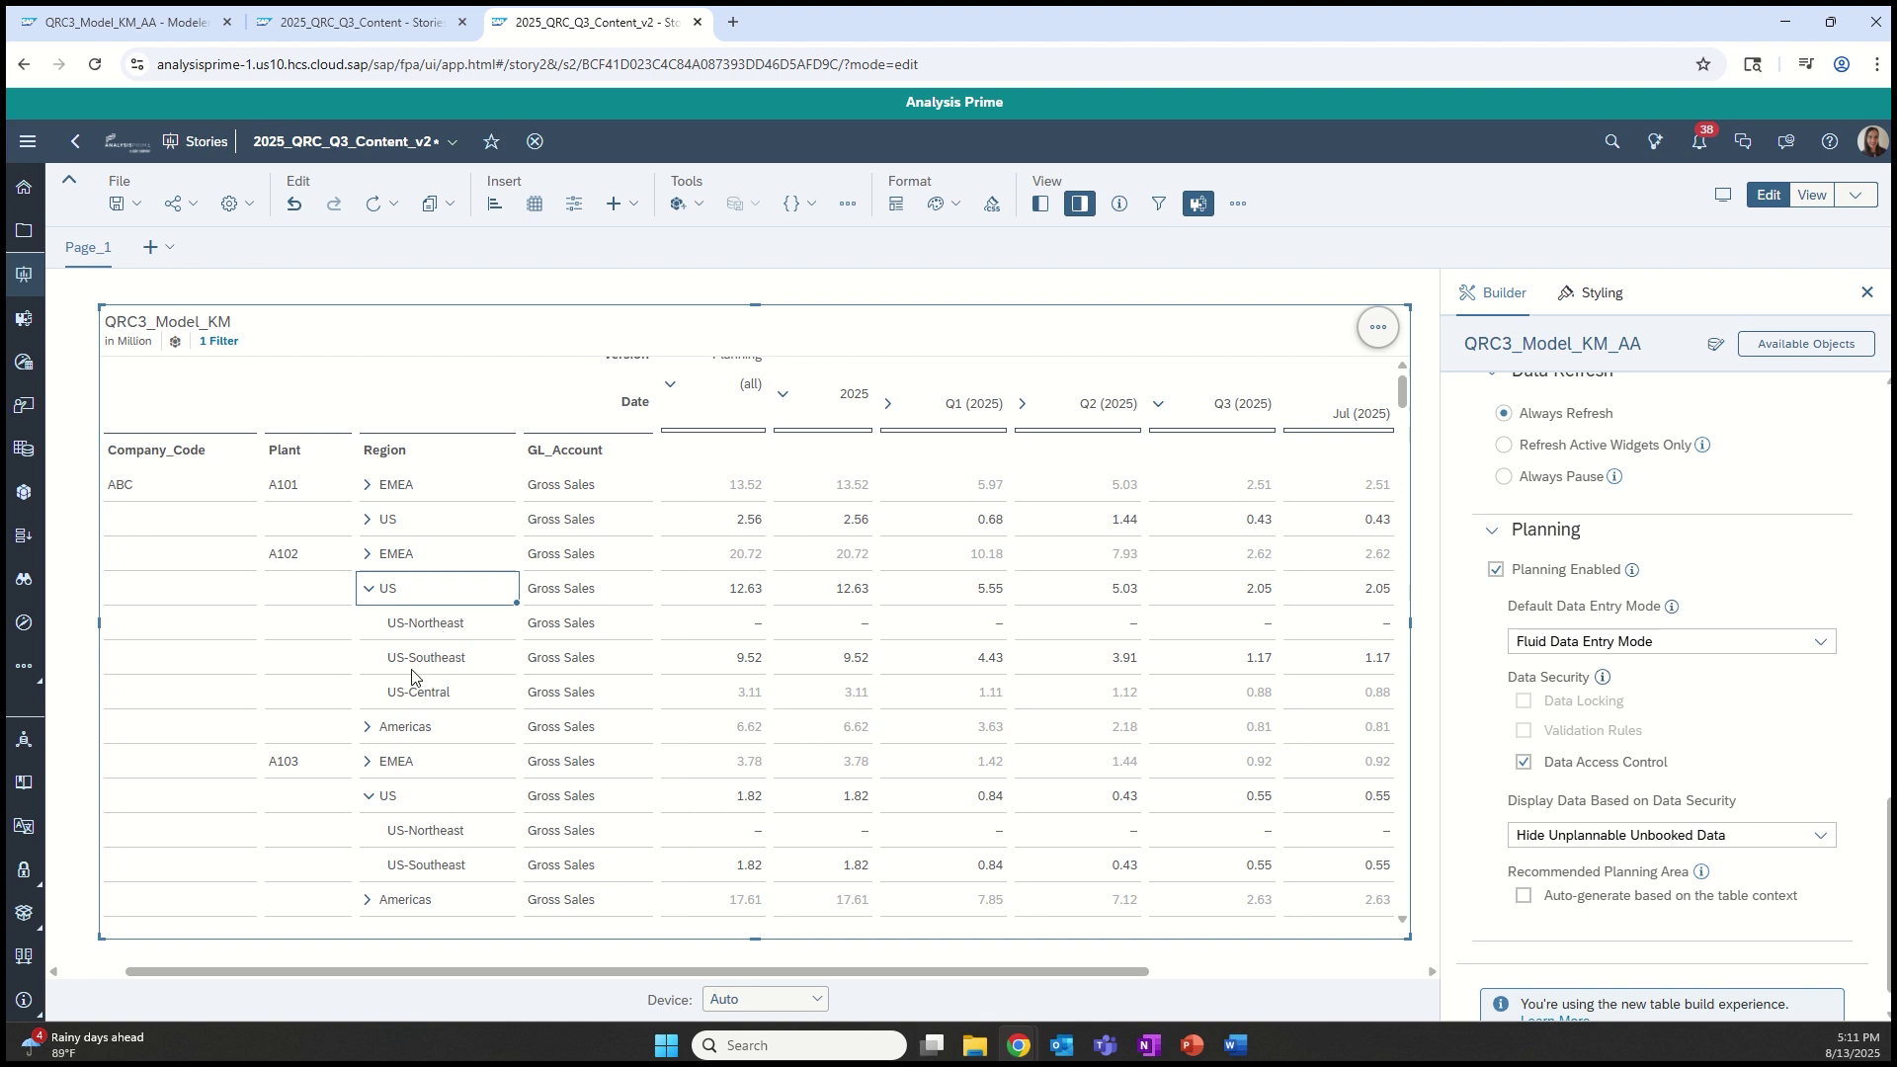
pyautogui.moveTo(415, 696); pyautogui.dragTo(1334, 709)
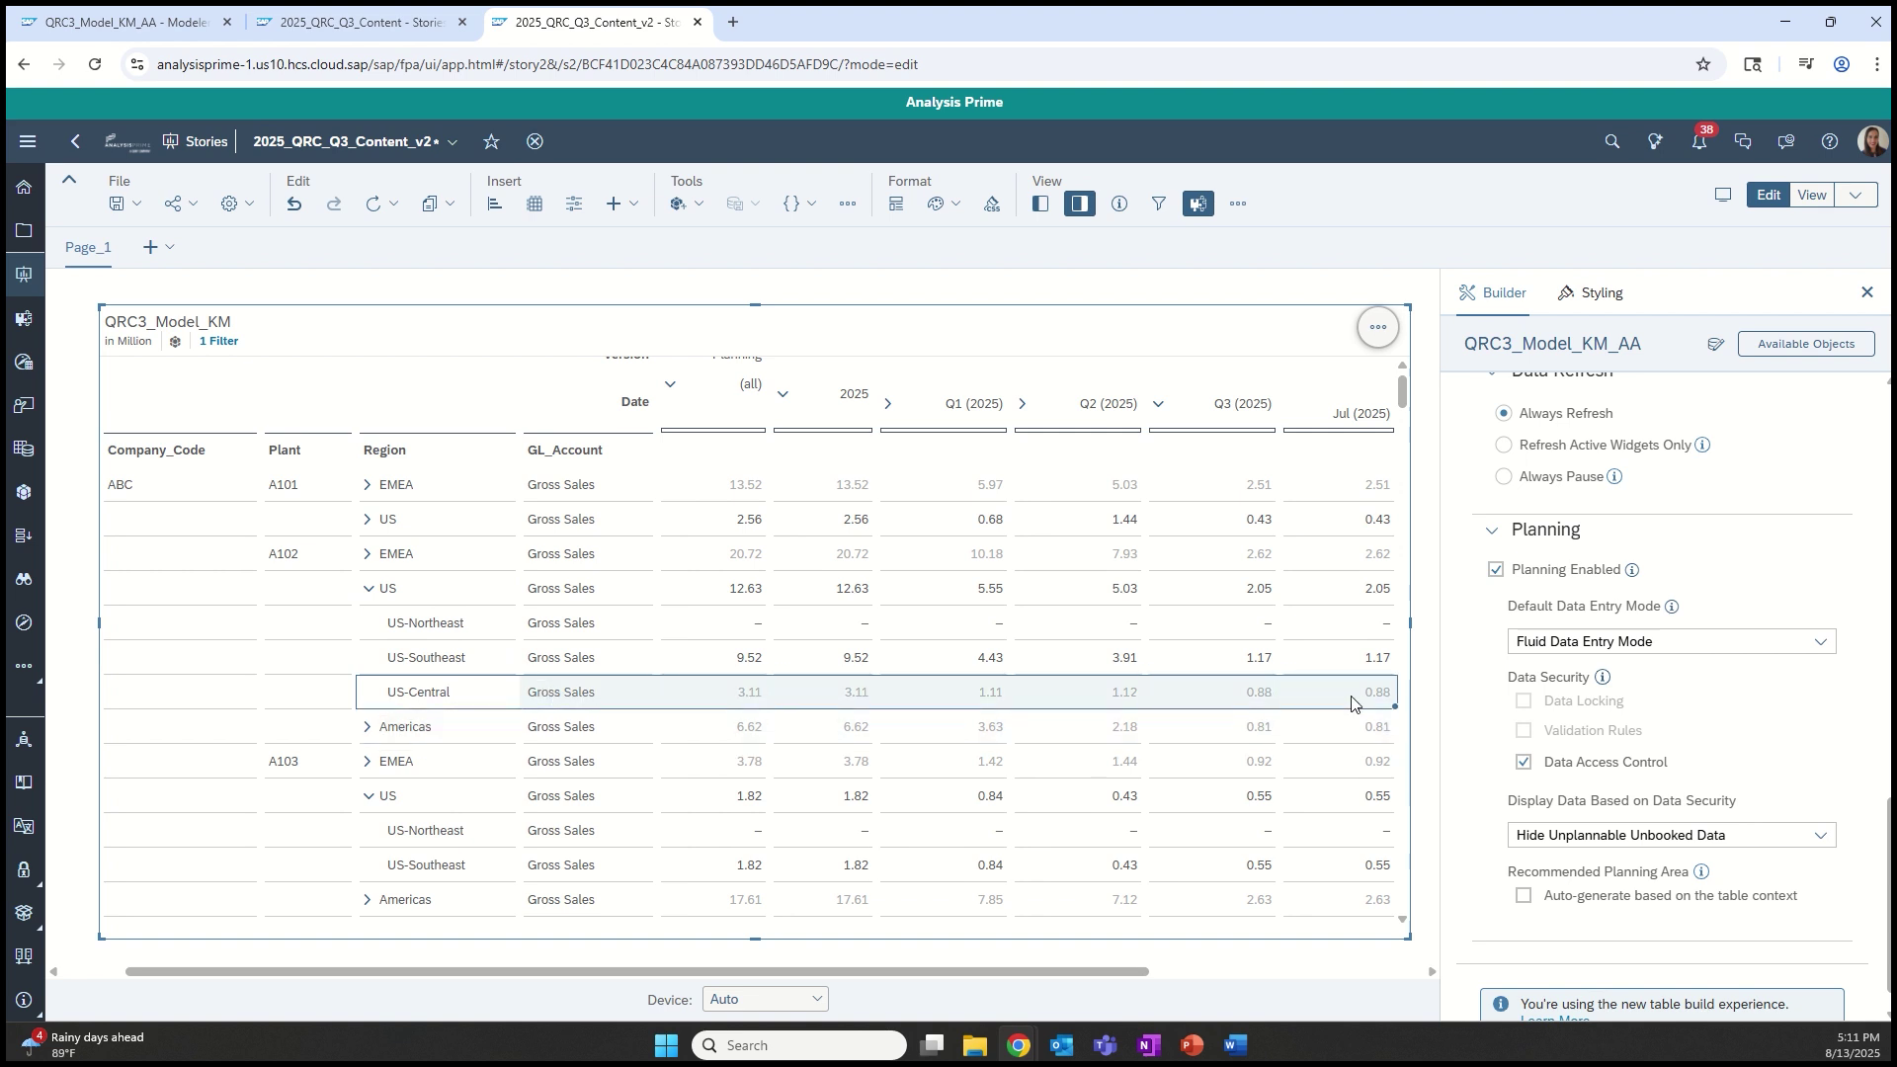
pyautogui.click(1354, 694)
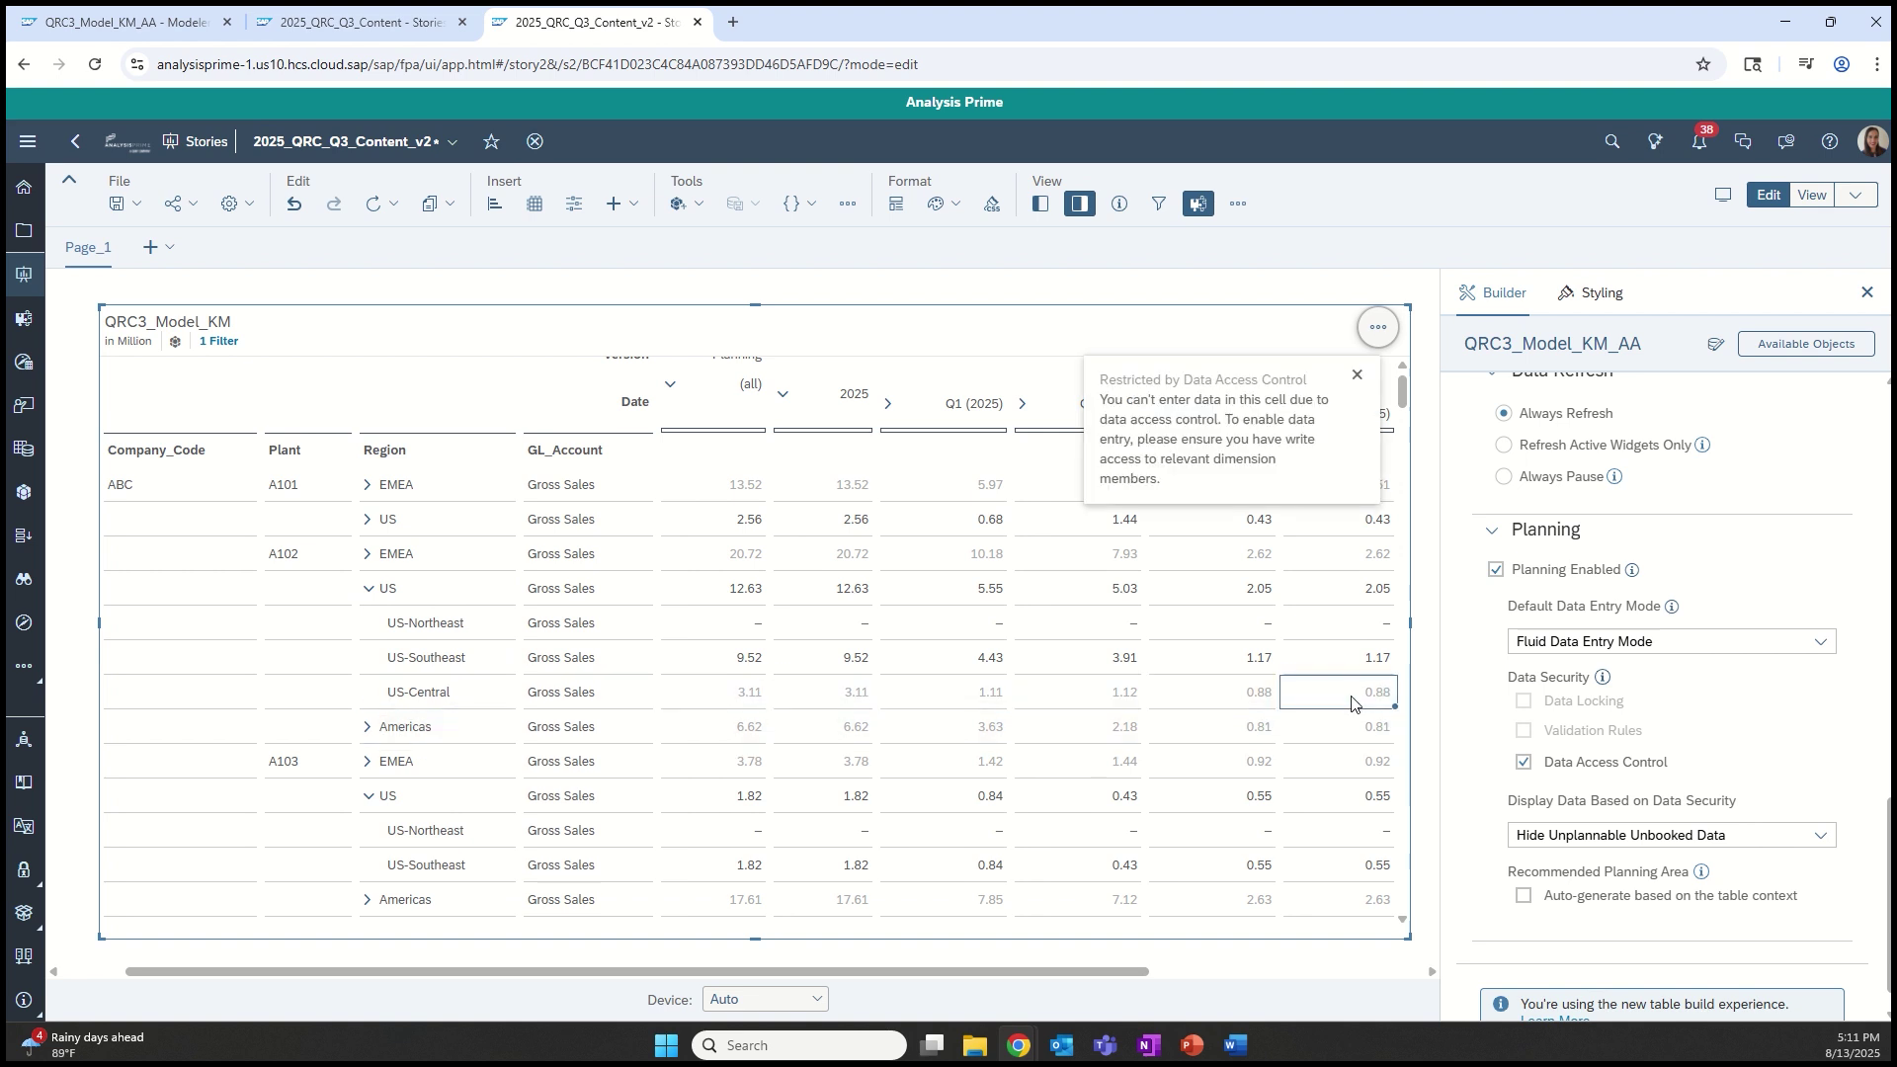
# Set the Jul (2025) Gross Sales of US for plant A102 to 3051231
pyautogui.click(1348, 591)
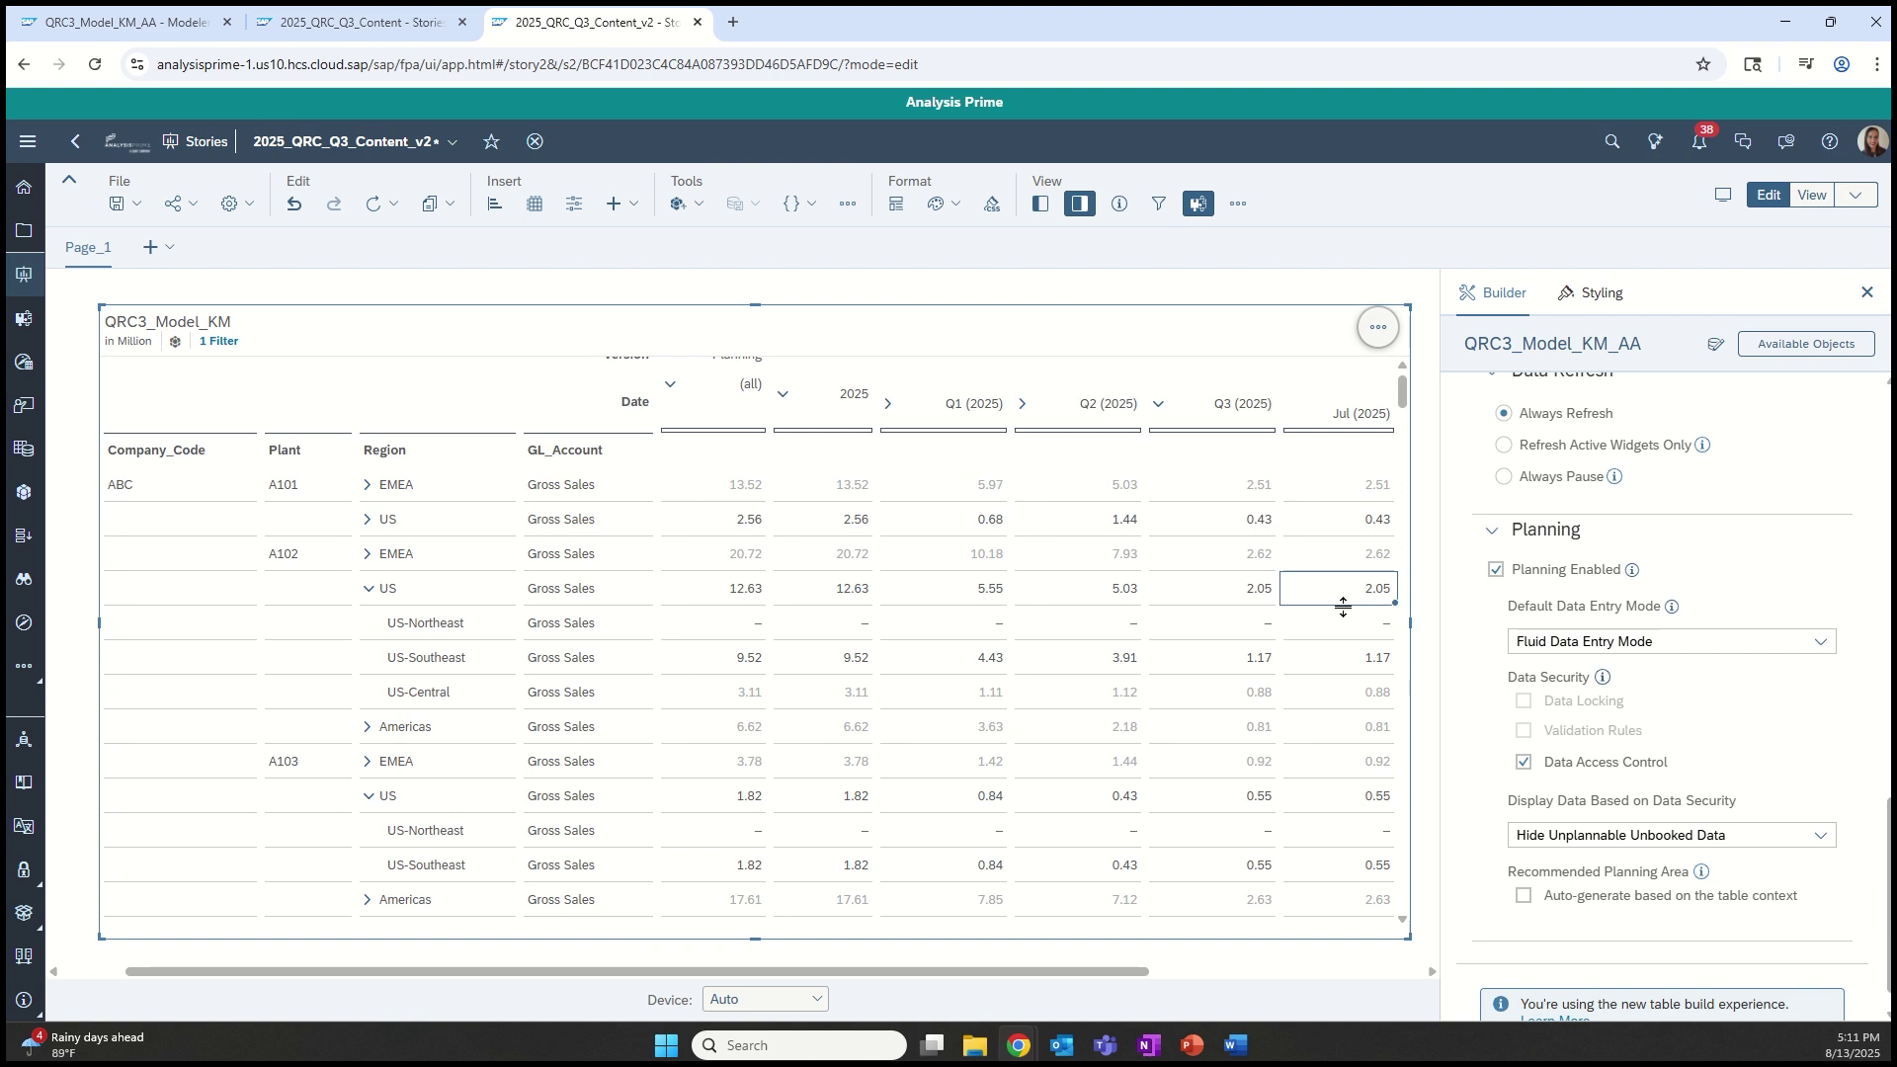
pyautogui.write('20251231')
pyautogui.press('BackSpace')
pyautogui.write('3')
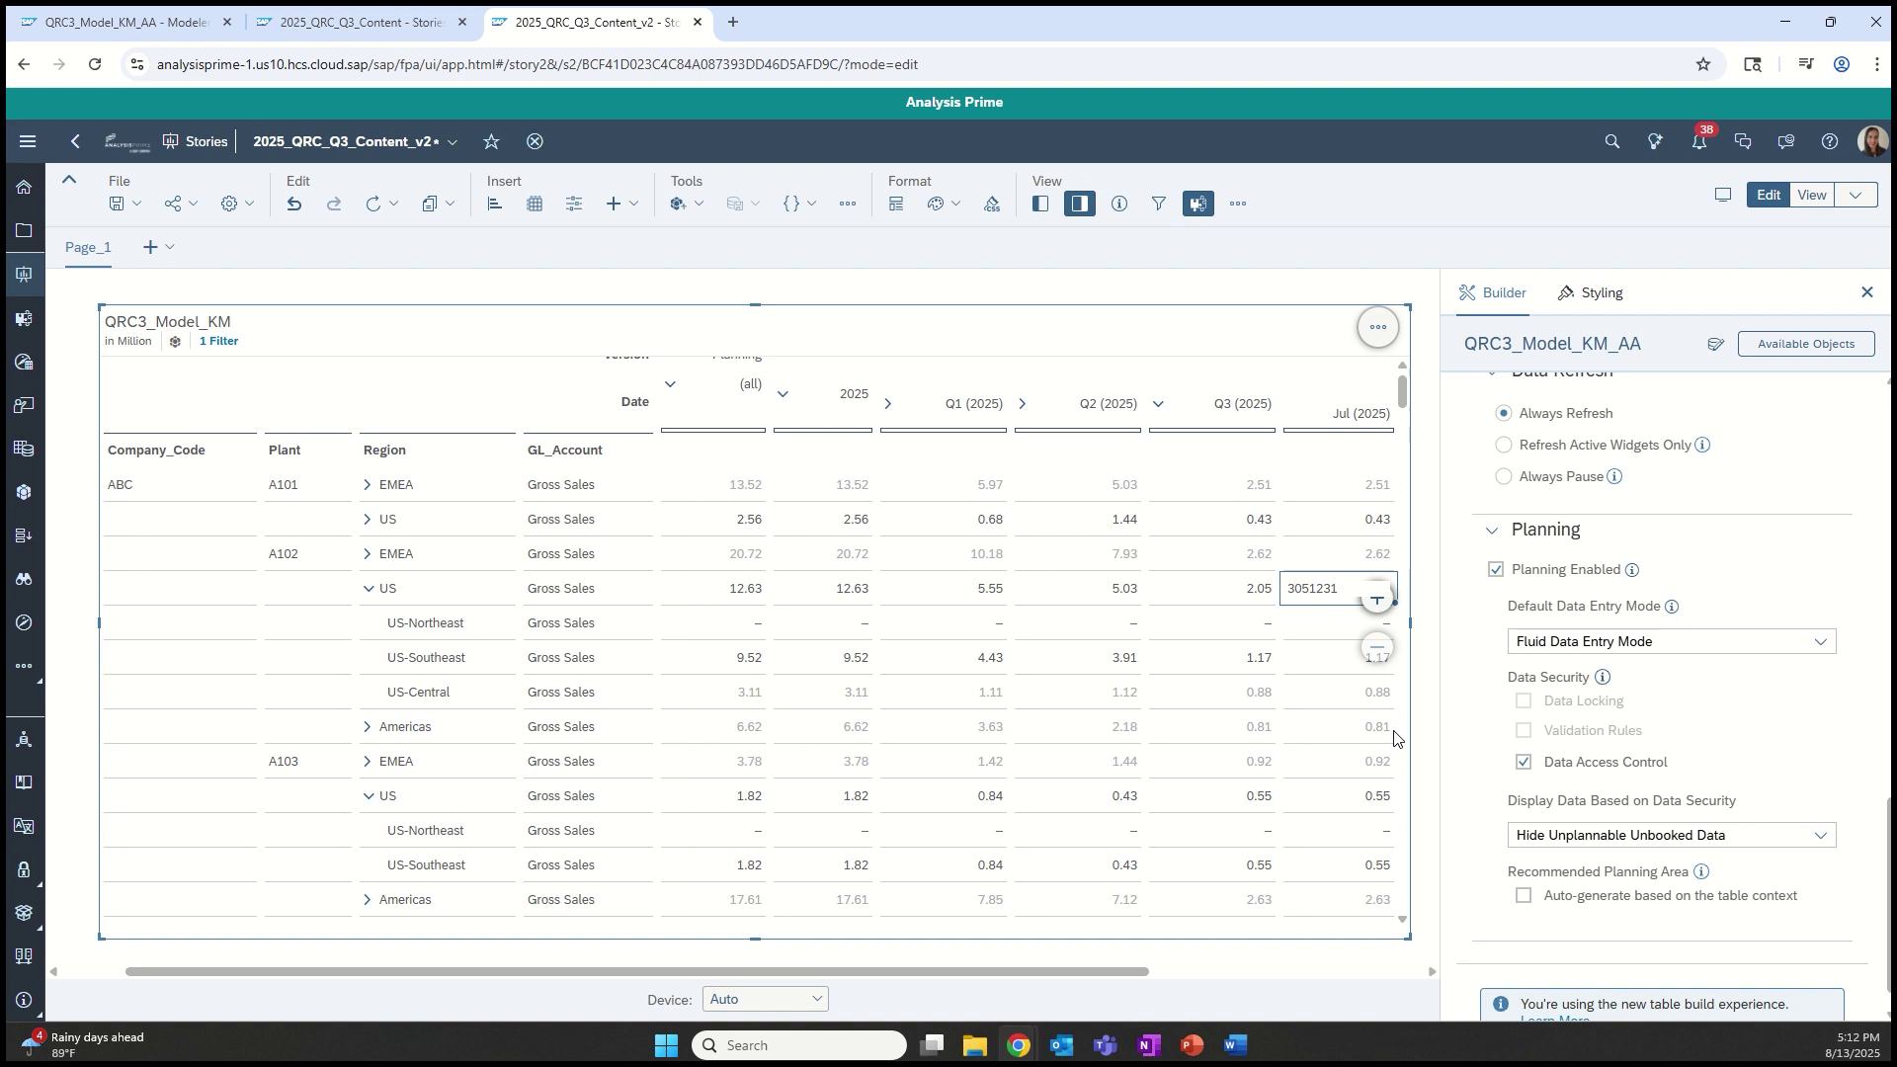
pyautogui.press('Return')
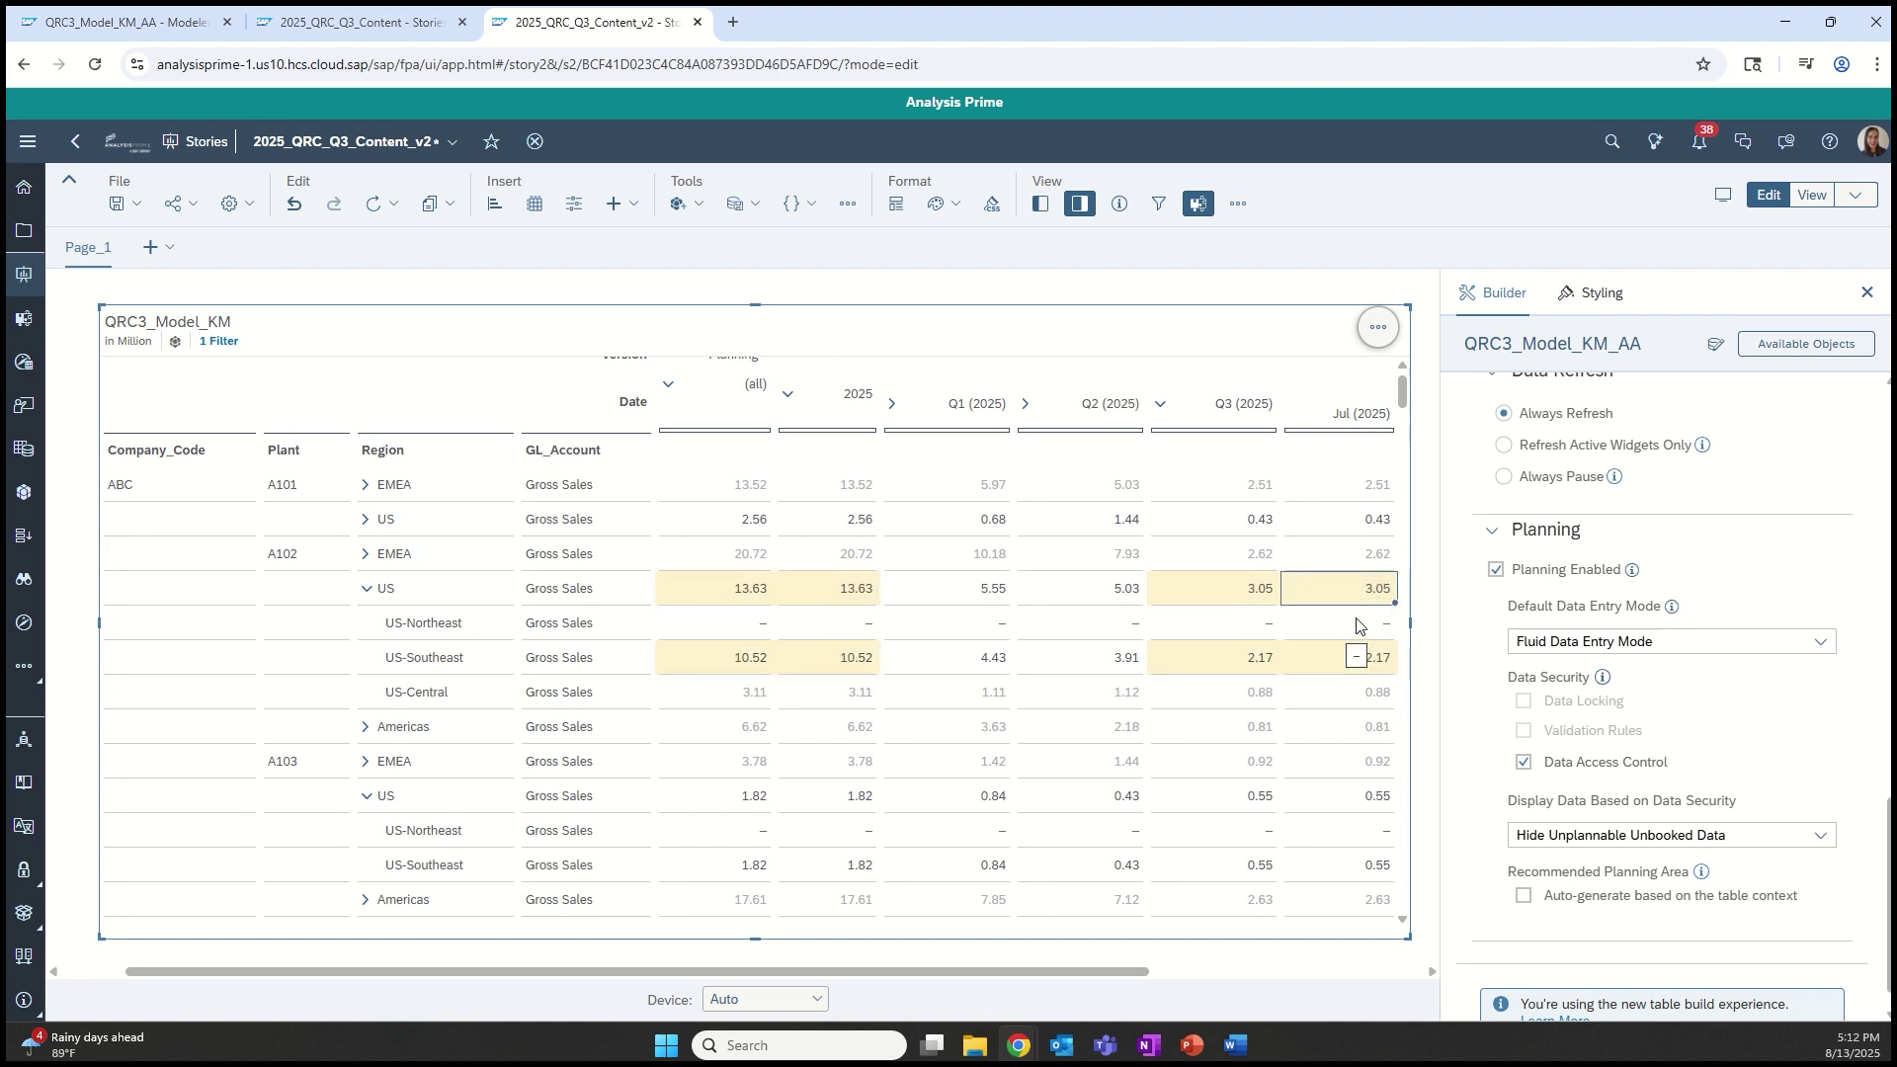
# Compare the Jul (2025) cells of US-Southeast, US-Central and their US parent under plant A102
pyautogui.click(1319, 660)
pyautogui.click(1326, 706)
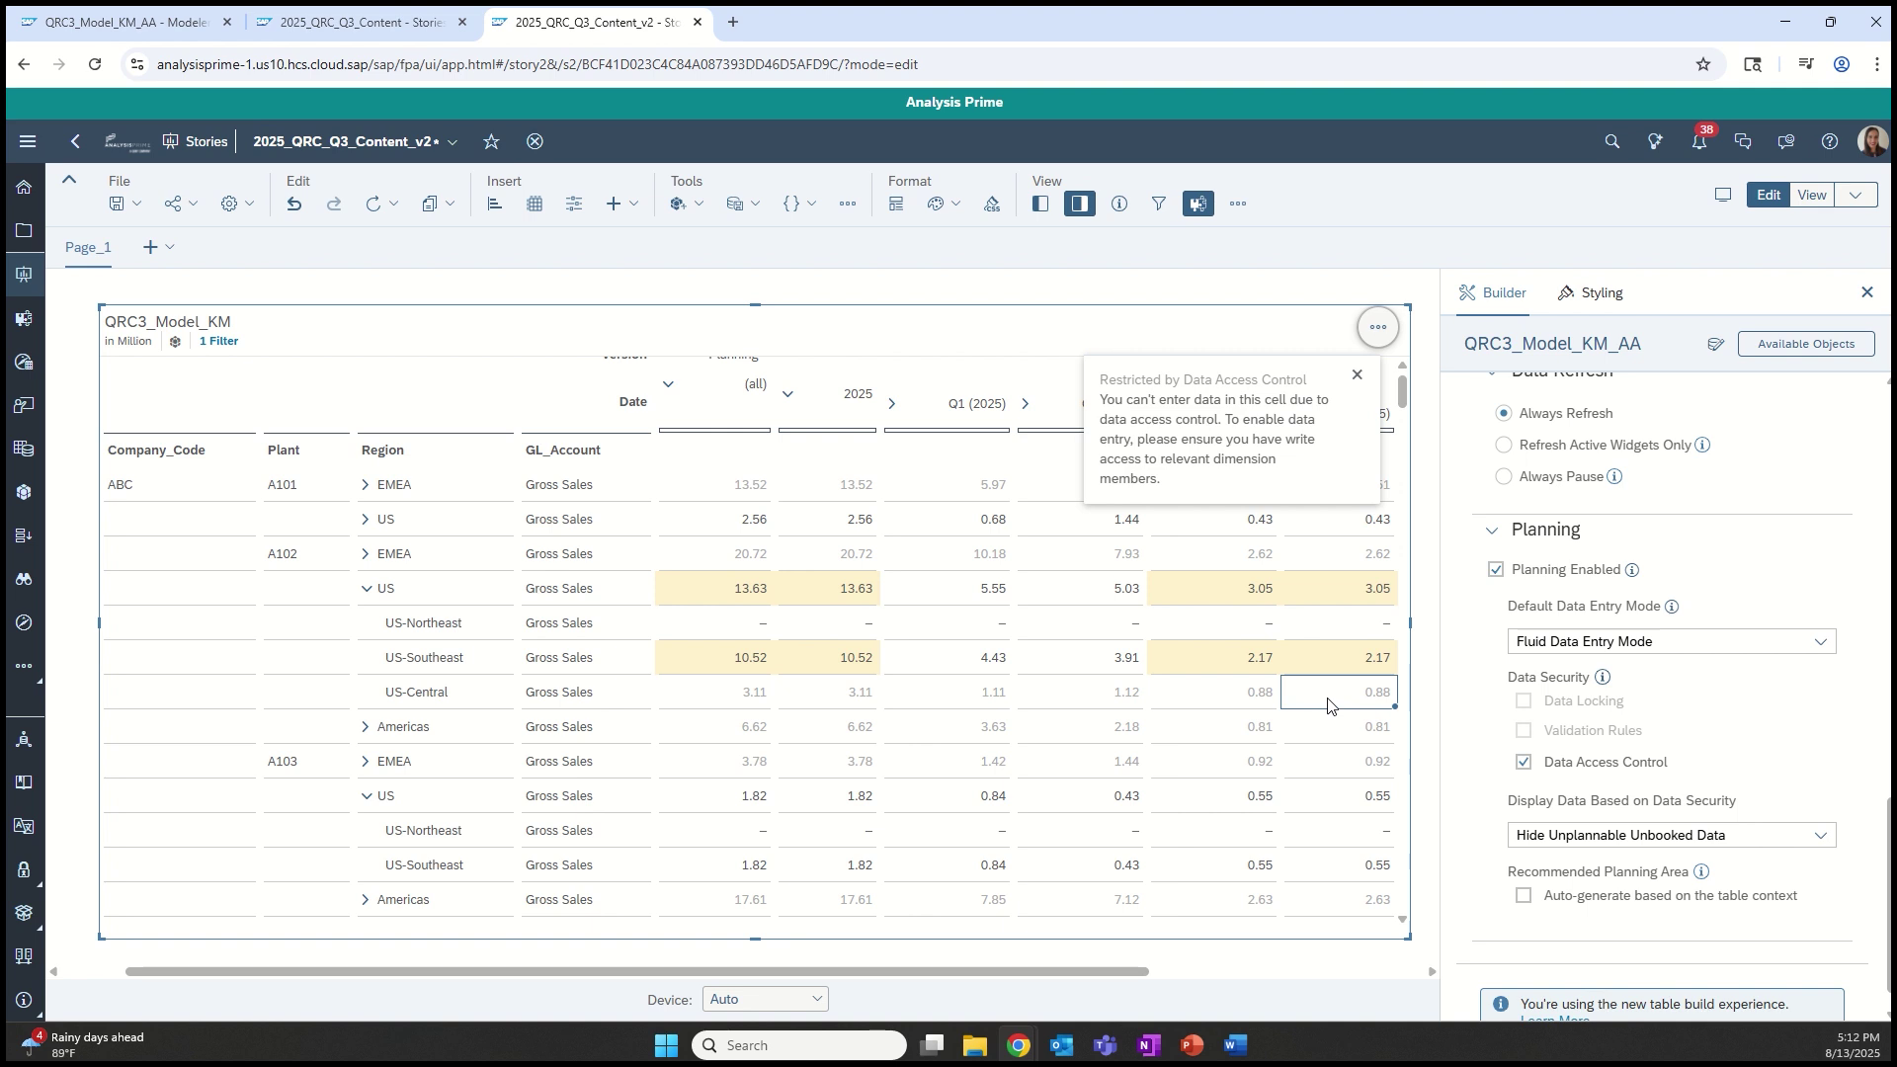
pyautogui.click(1327, 591)
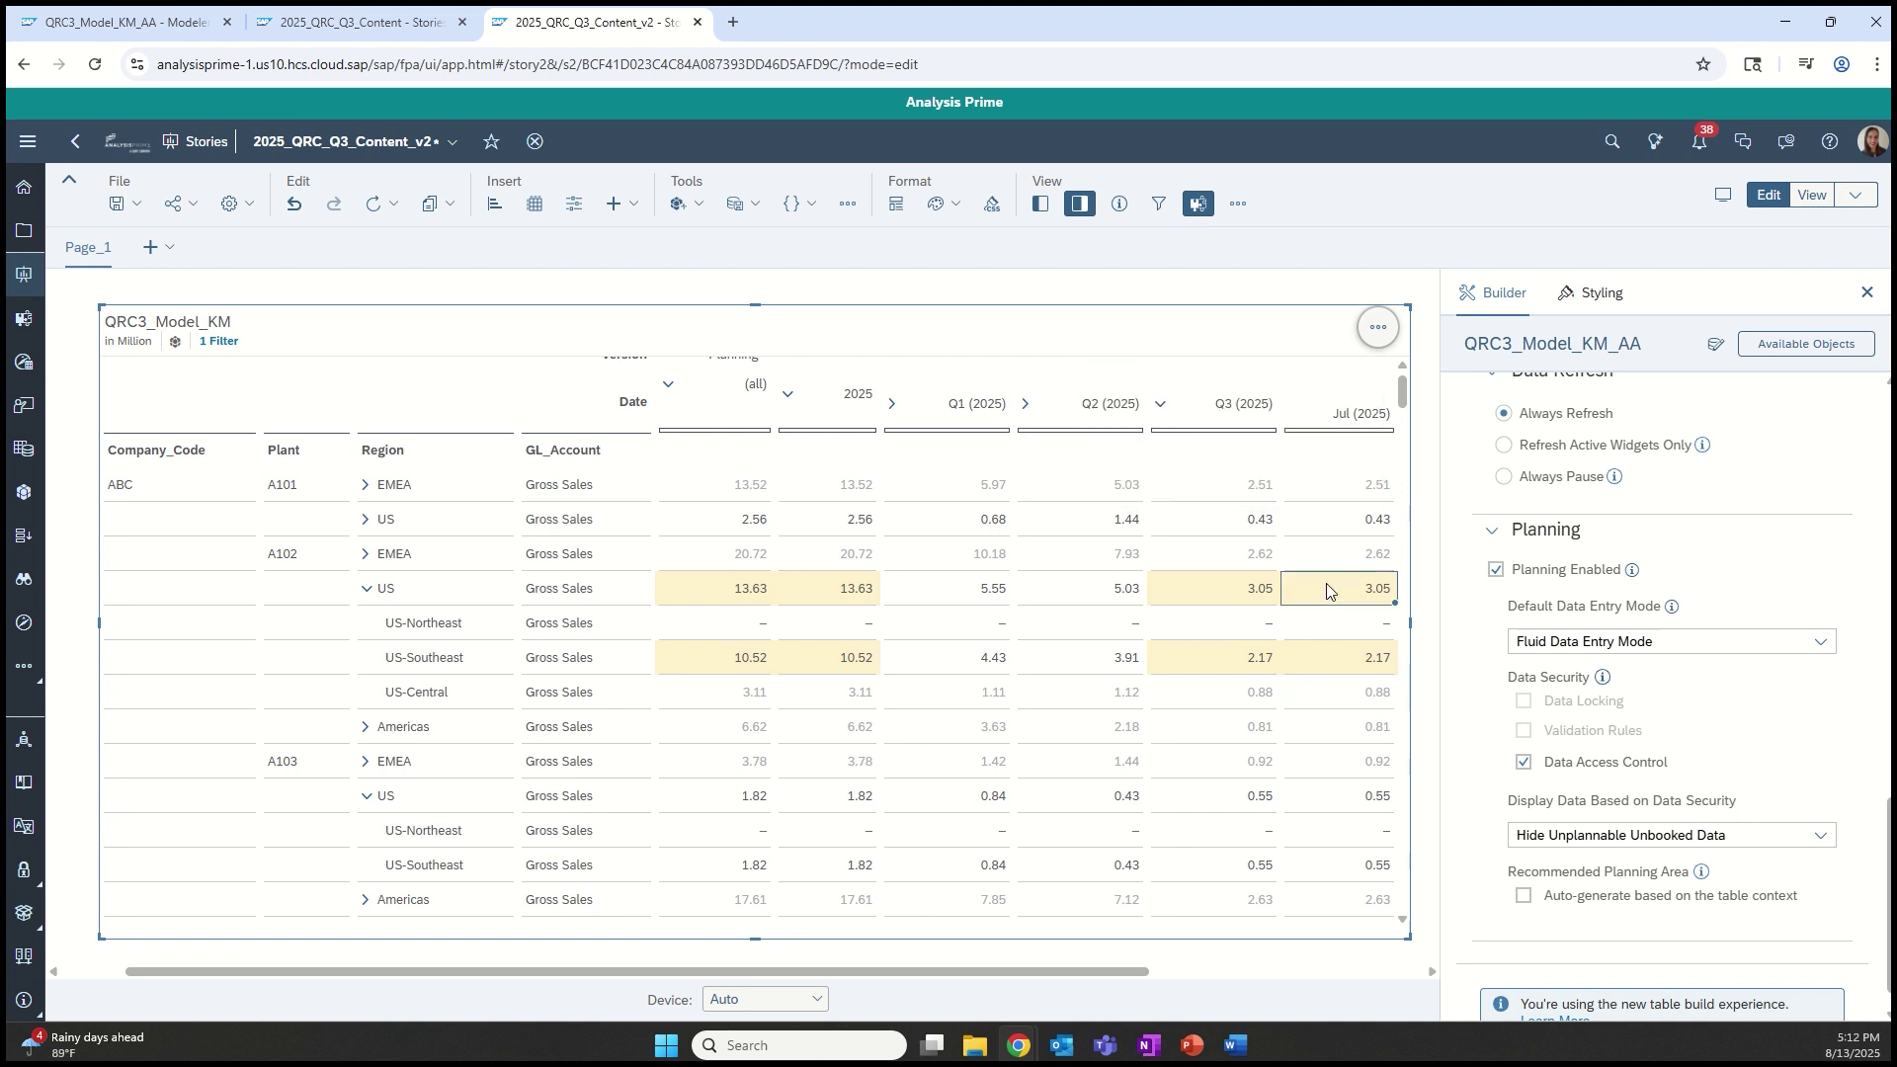